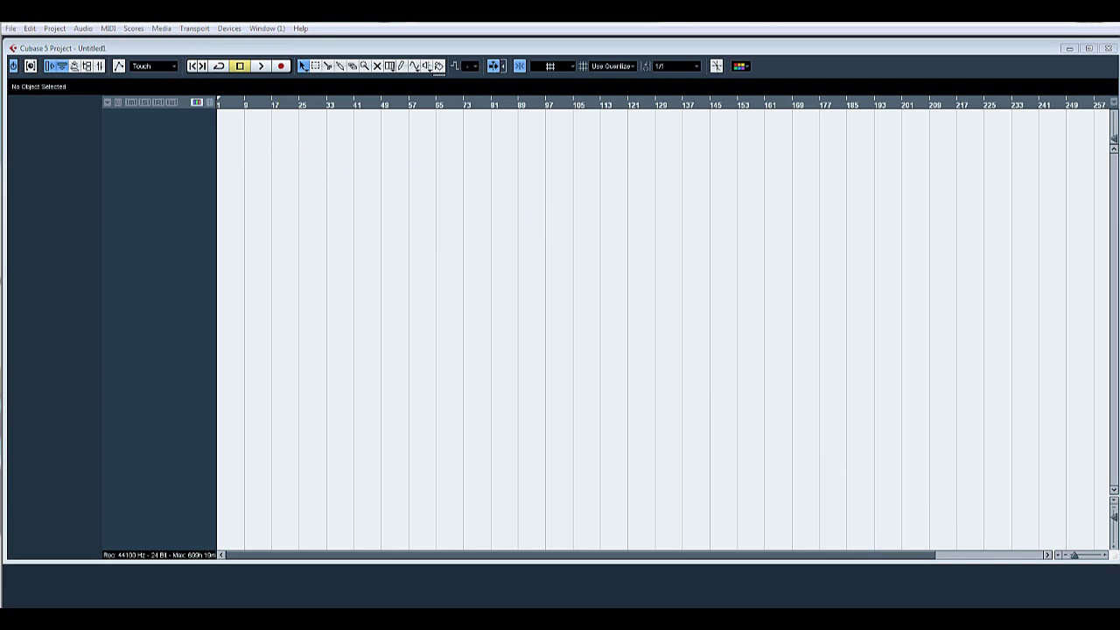
# Show the Transport panel and open the Device Setup window.
pyautogui.press('F2')
pyautogui.click(233, 30)
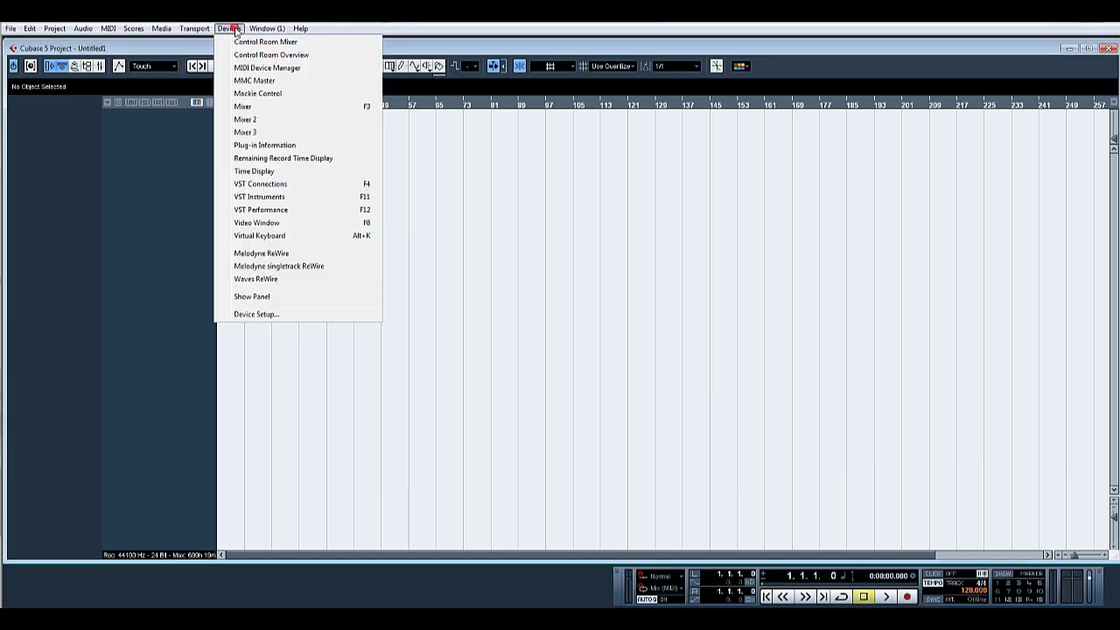
pyautogui.click(288, 316)
# Review the MIDI Port Setup, Mackie Control and Quick Controls device pages.
pyautogui.click(505, 239)
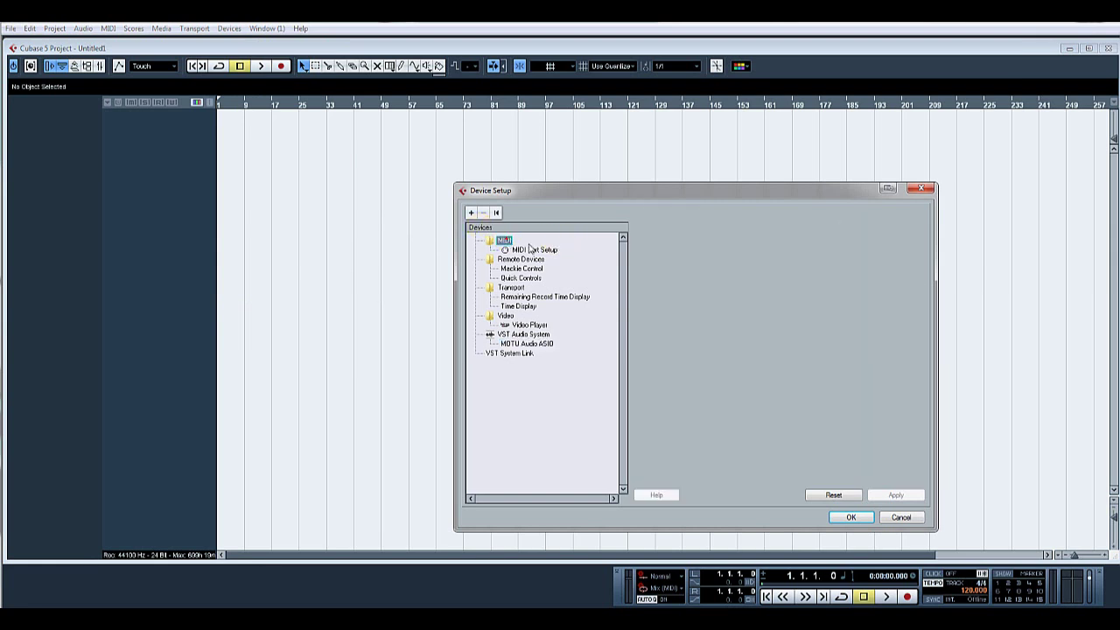
pyautogui.click(522, 250)
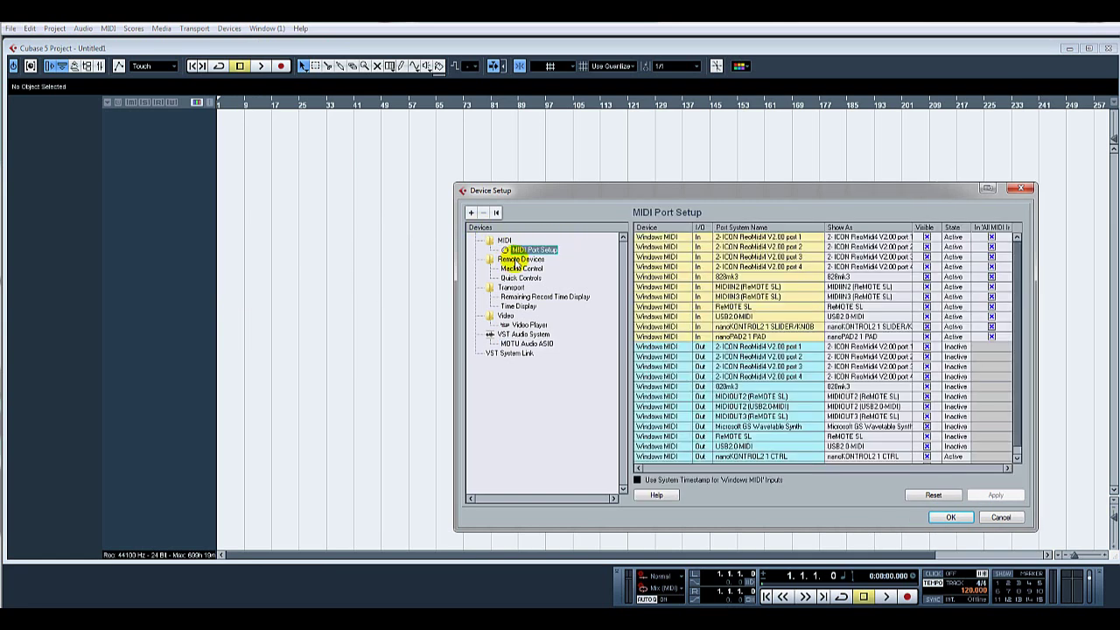
pyautogui.click(518, 259)
pyautogui.click(520, 269)
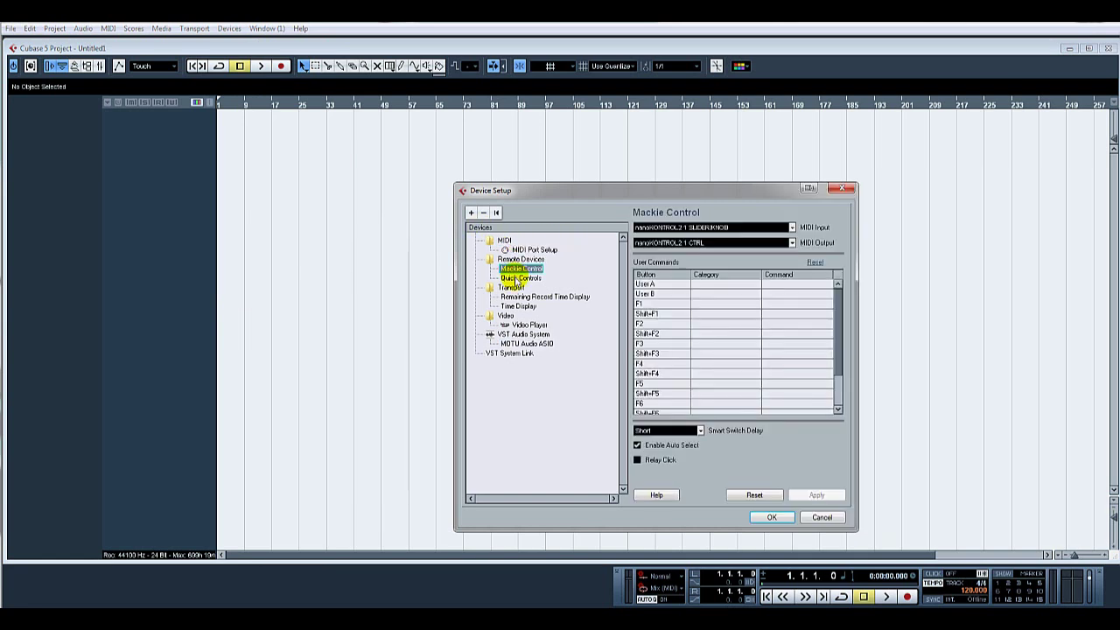
pyautogui.click(521, 278)
# Review the Transport, Video Player and VST Audio System pages, then return to MIDI.
pyautogui.click(512, 287)
pyautogui.click(516, 297)
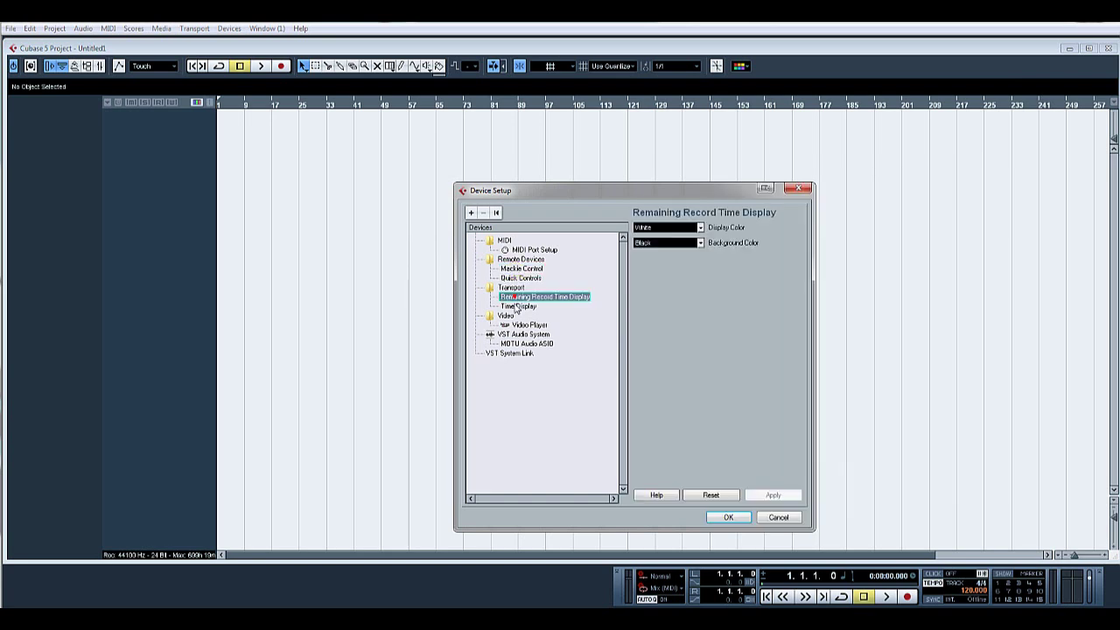
pyautogui.click(517, 306)
pyautogui.click(511, 315)
pyautogui.click(523, 325)
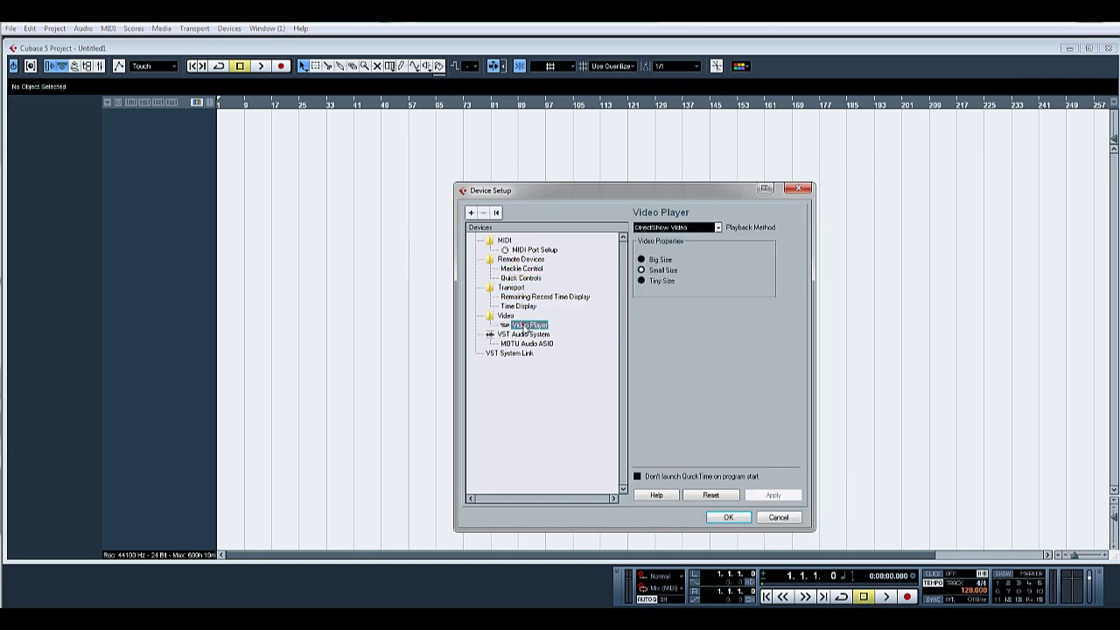
pyautogui.click(523, 335)
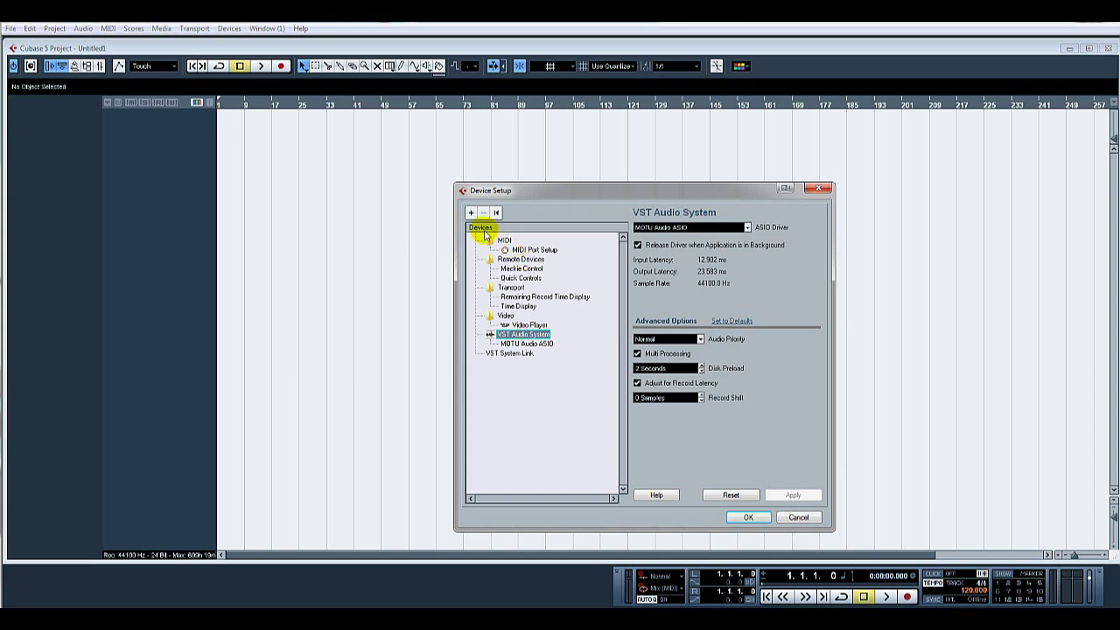
pyautogui.click(504, 240)
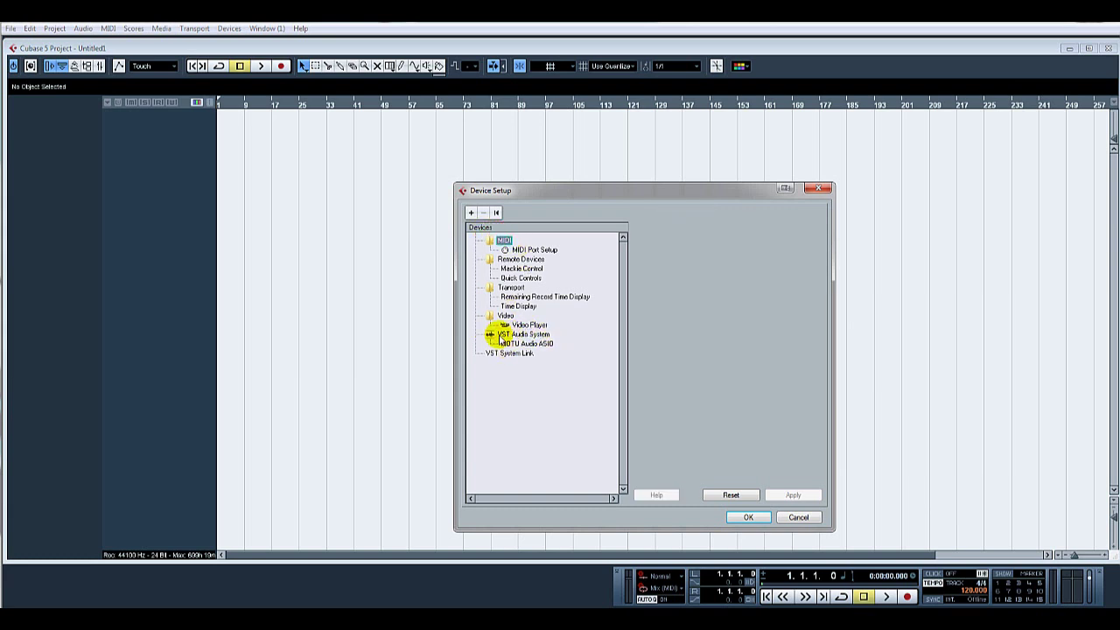
# Switch the VST Audio System's ASIO driver to No Driver.
pyautogui.click(491, 334)
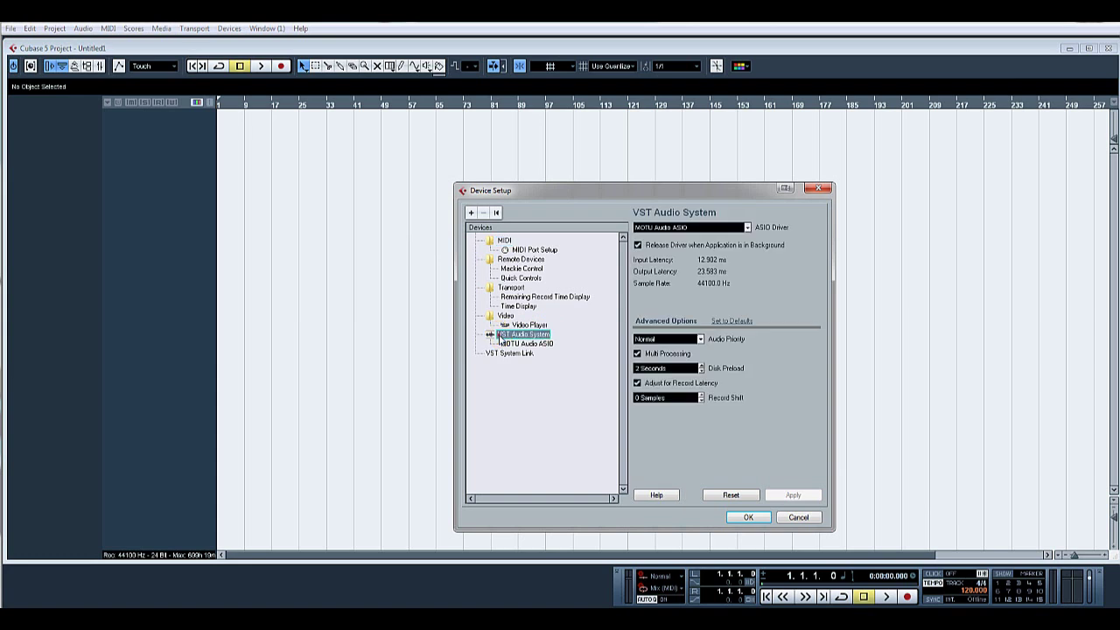
pyautogui.click(746, 227)
pyautogui.click(729, 242)
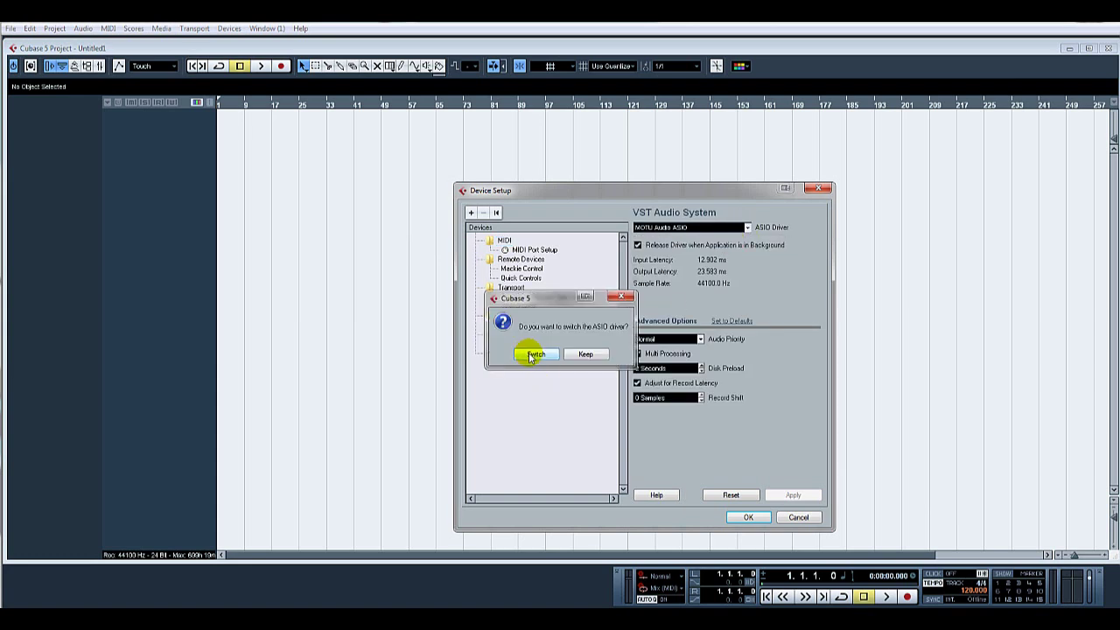
pyautogui.click(529, 353)
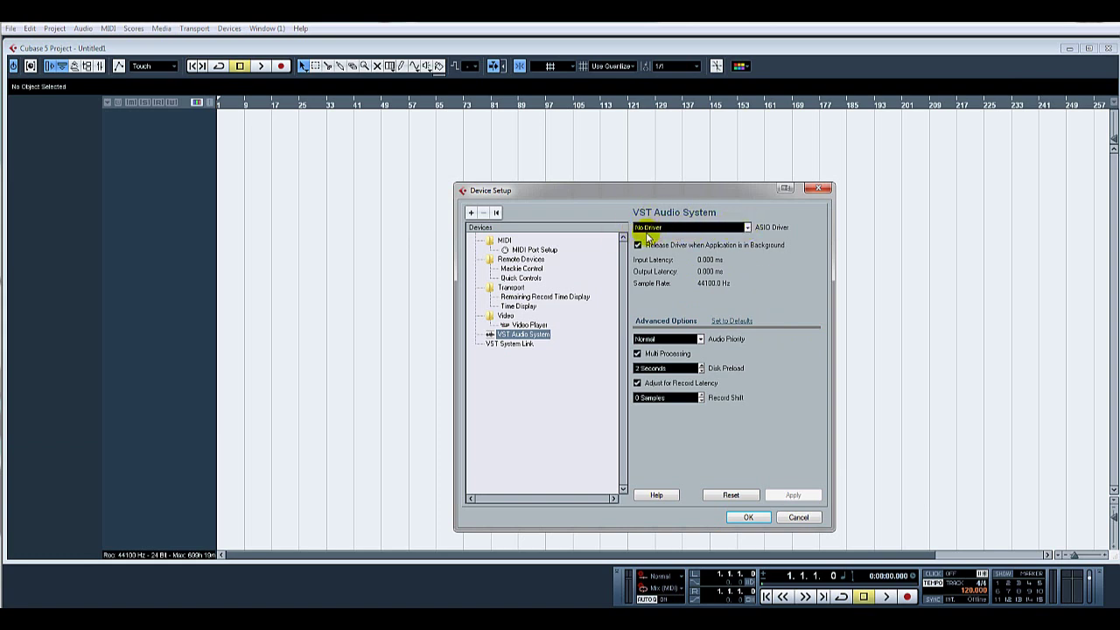
# Switch the ASIO driver back to MOTU Audio ASIO.
pyautogui.click(748, 229)
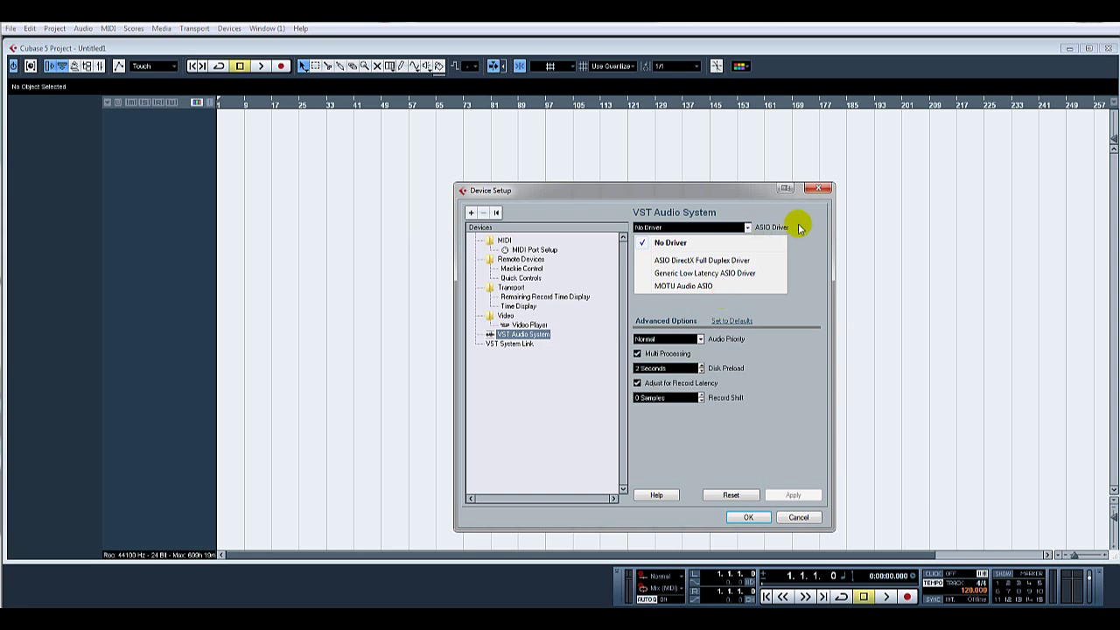
pyautogui.click(701, 289)
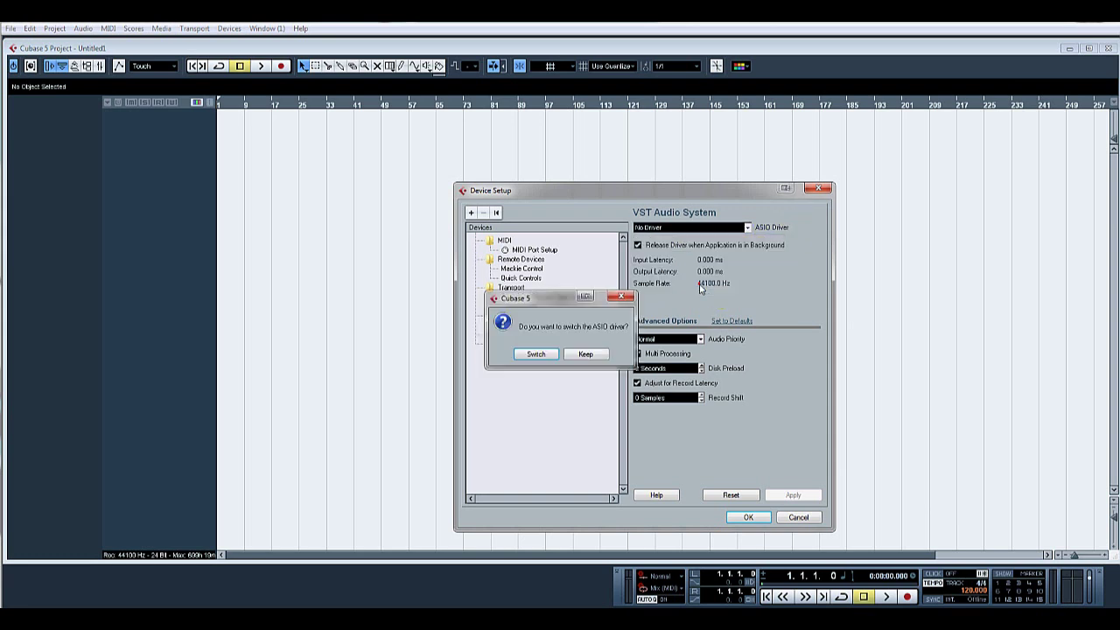
pyautogui.click(536, 354)
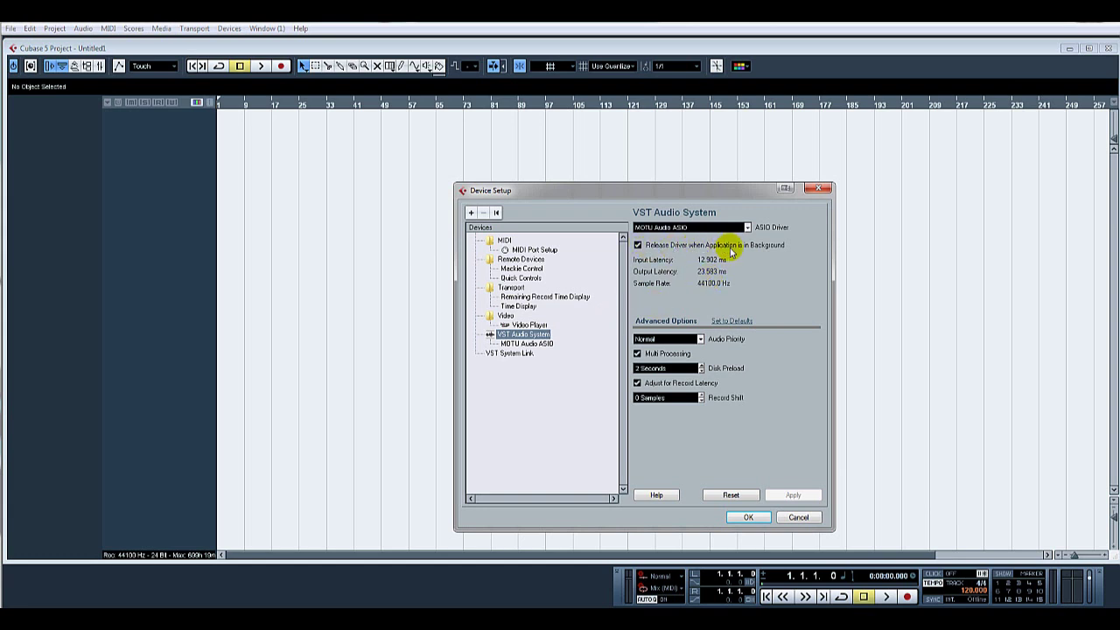
pyautogui.click(638, 245)
pyautogui.click(638, 246)
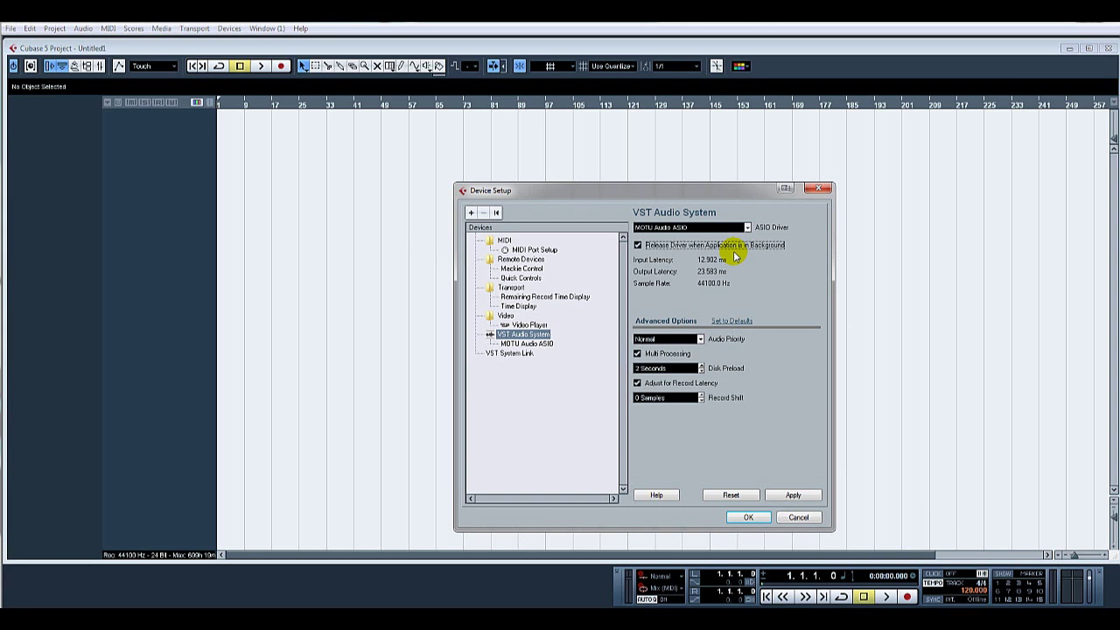
pyautogui.click(637, 245)
pyautogui.click(638, 245)
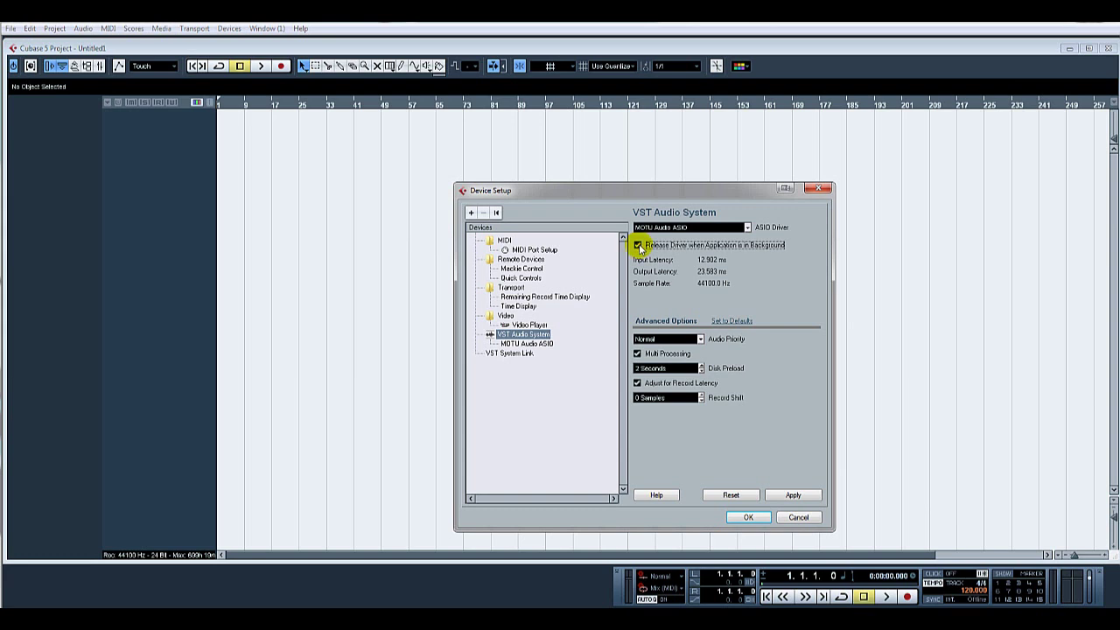
pyautogui.click(637, 245)
pyautogui.click(638, 245)
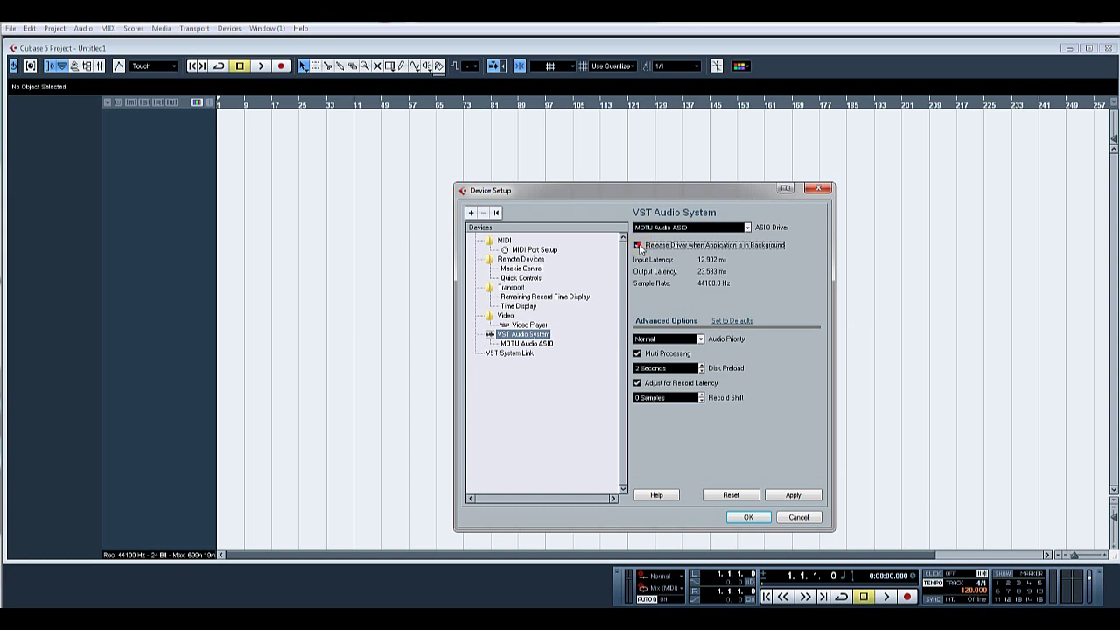
# Apply the MOTU Audio ASIO changes, check its port list, and close Device Setup with OK.
pyautogui.click(517, 344)
pyautogui.click(533, 353)
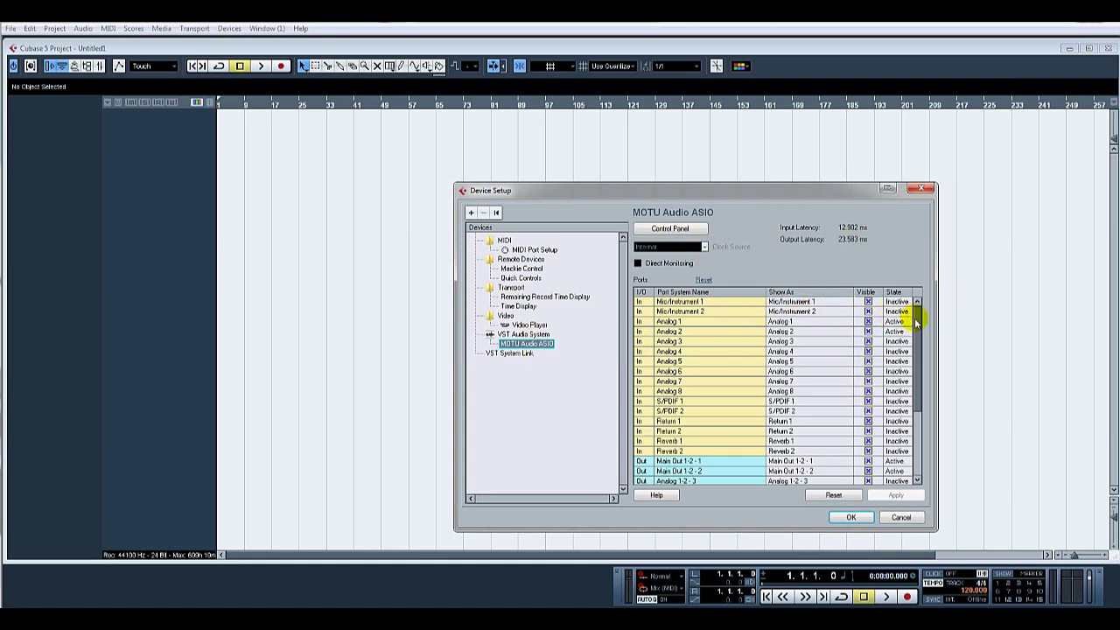
pyautogui.moveTo(917, 309)
pyautogui.mouseDown()
pyautogui.moveTo(906, 430)
pyautogui.moveTo(918, 310)
pyautogui.mouseUp()
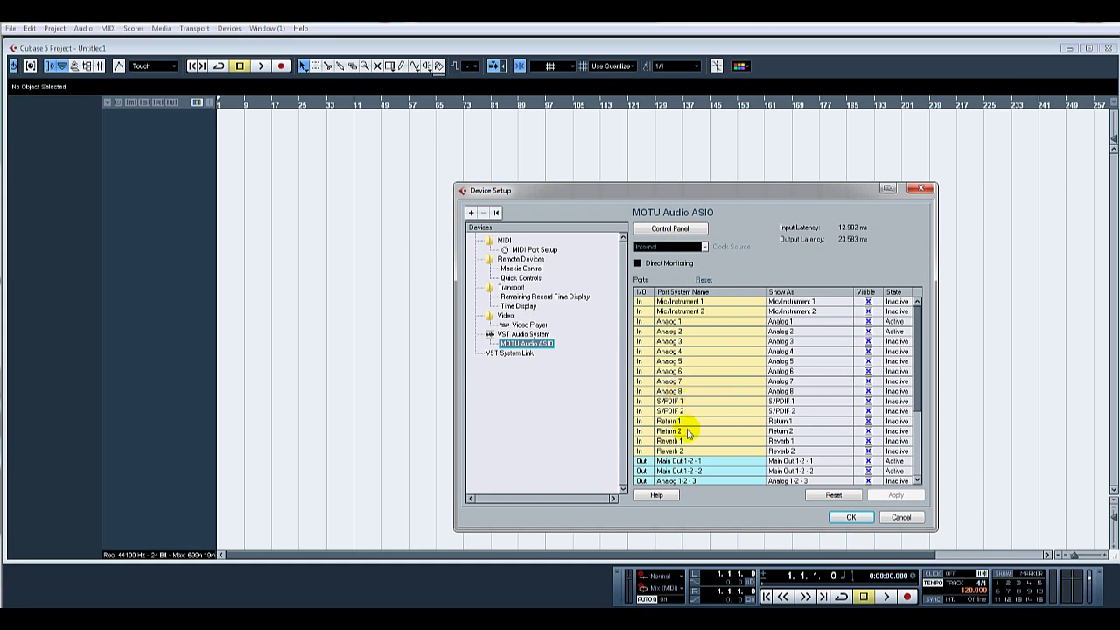
pyautogui.moveTo(919, 357); pyautogui.dragTo(914, 430)
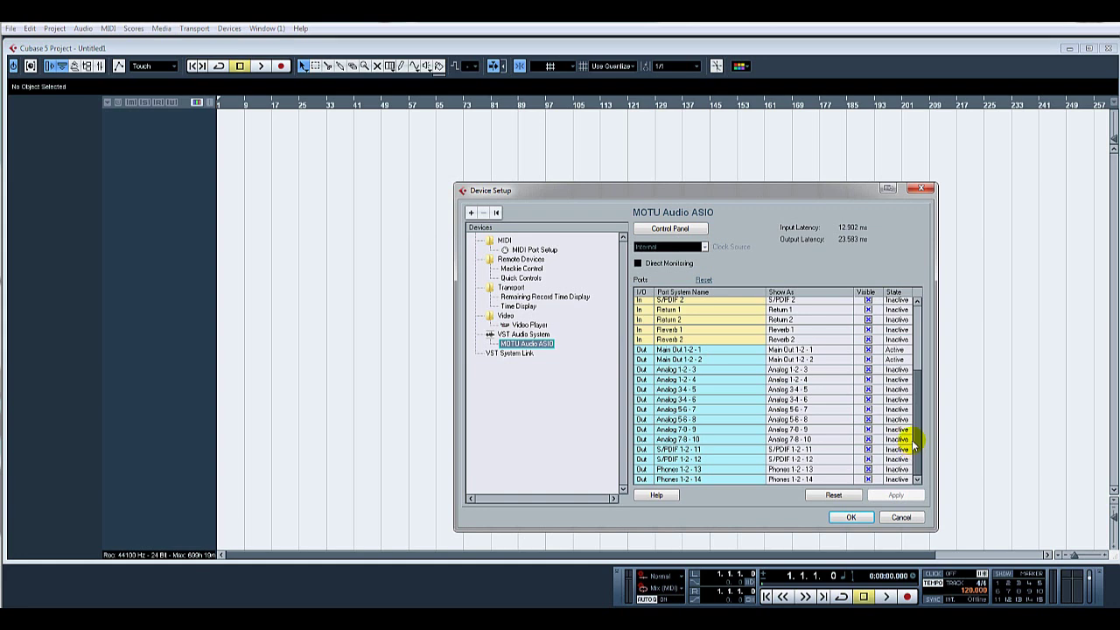
pyautogui.click(912, 441)
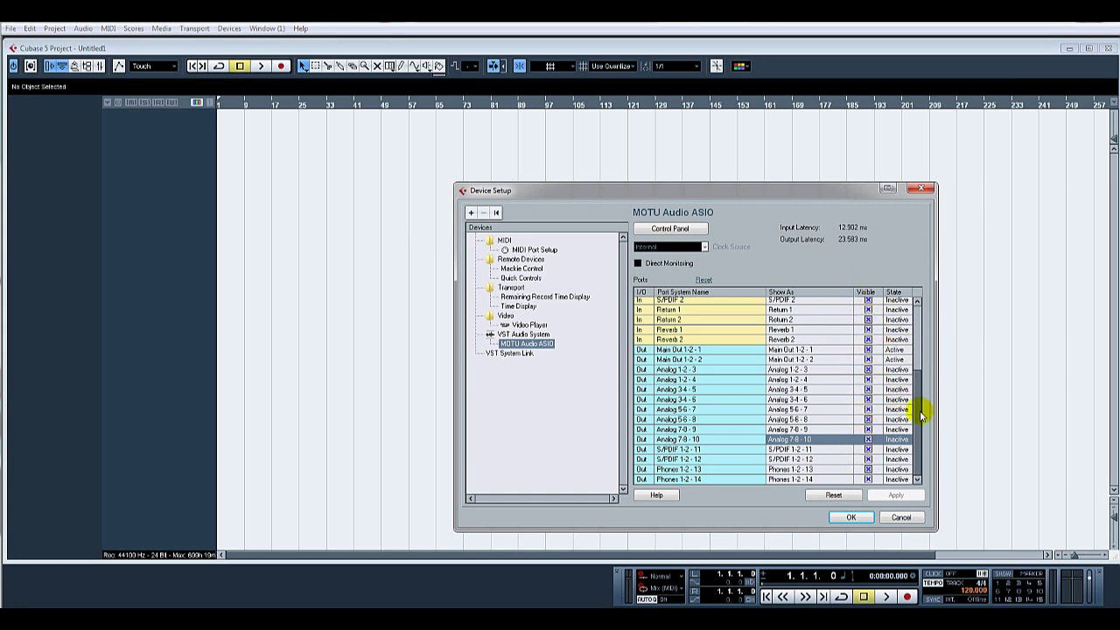
pyautogui.scroll(5, 920, 416)
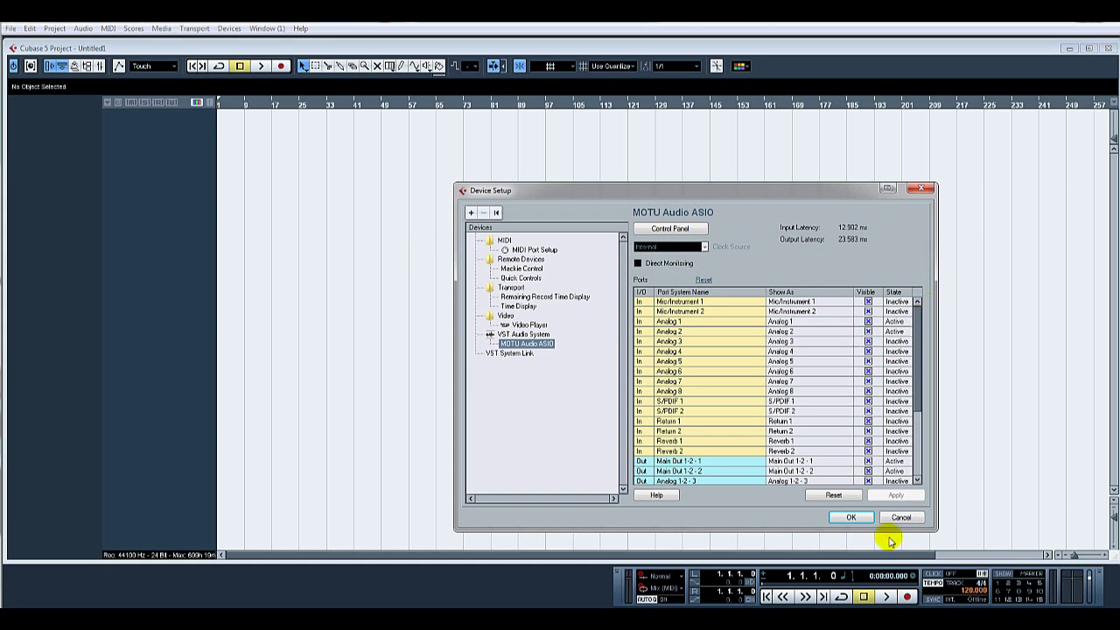
pyautogui.click(850, 517)
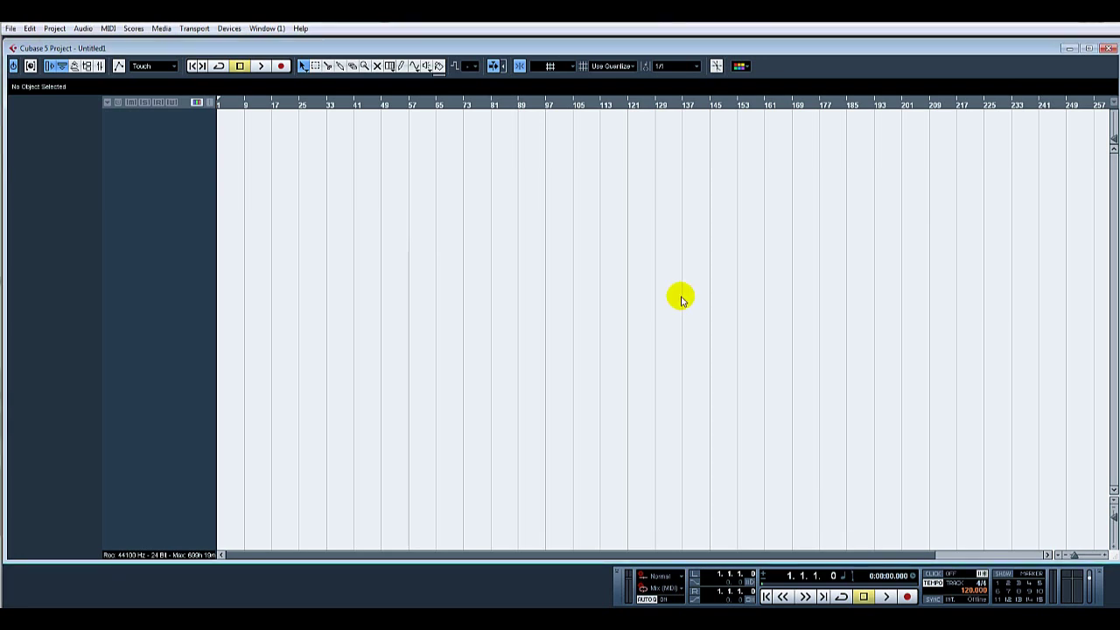
# Add three more stereo input buses in VST Connections, giving Stereo In through Stereo In 4.
pyautogui.press('F4')
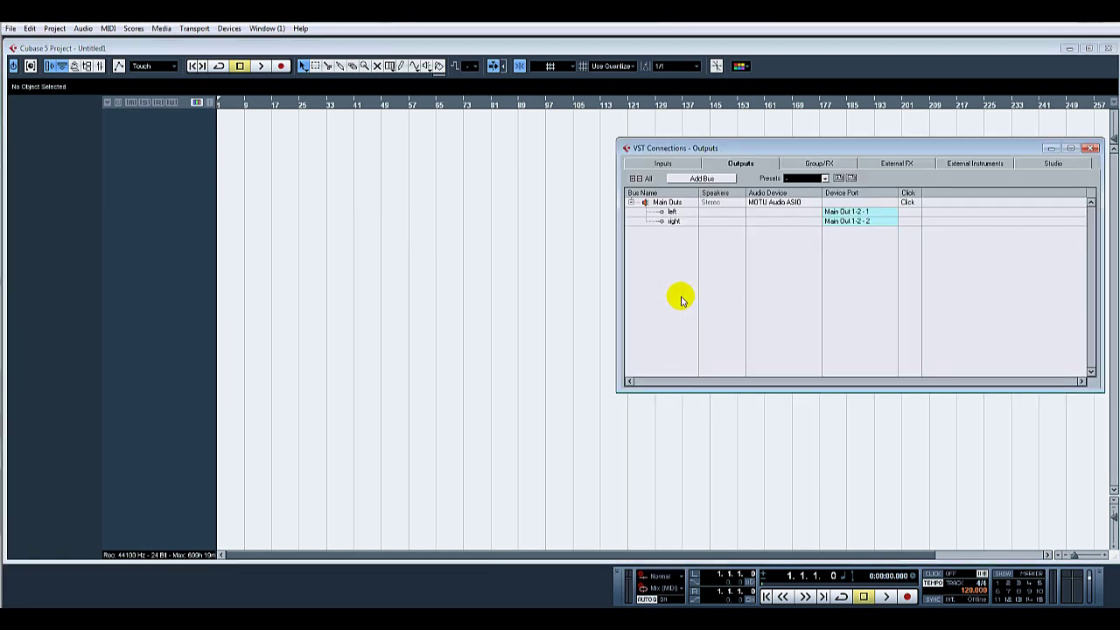
pyautogui.click(665, 162)
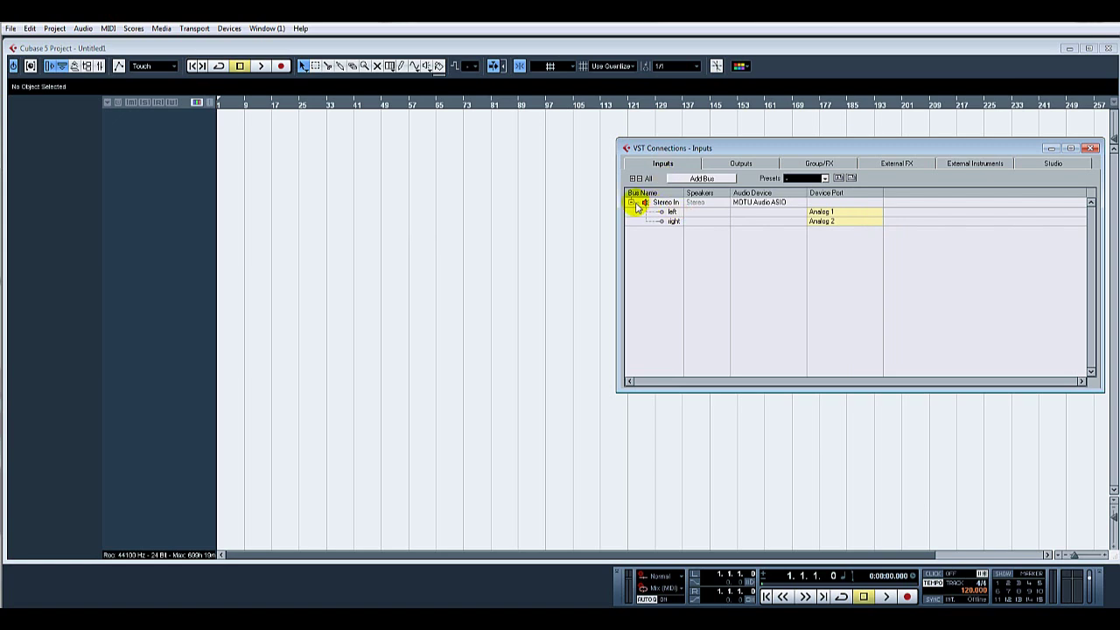
pyautogui.click(630, 203)
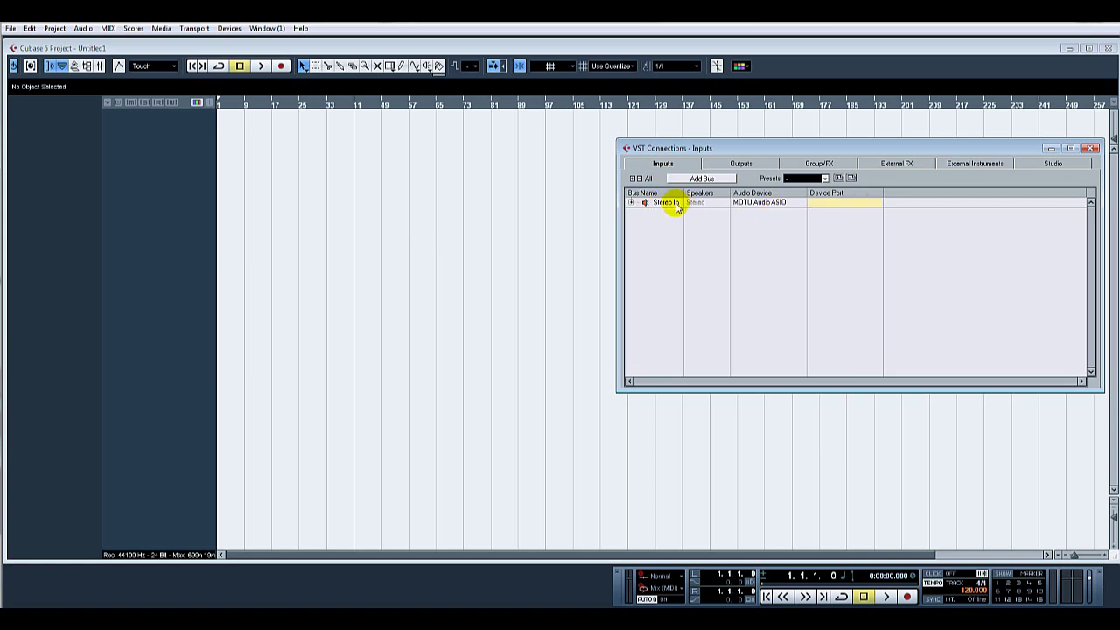
pyautogui.click(705, 179)
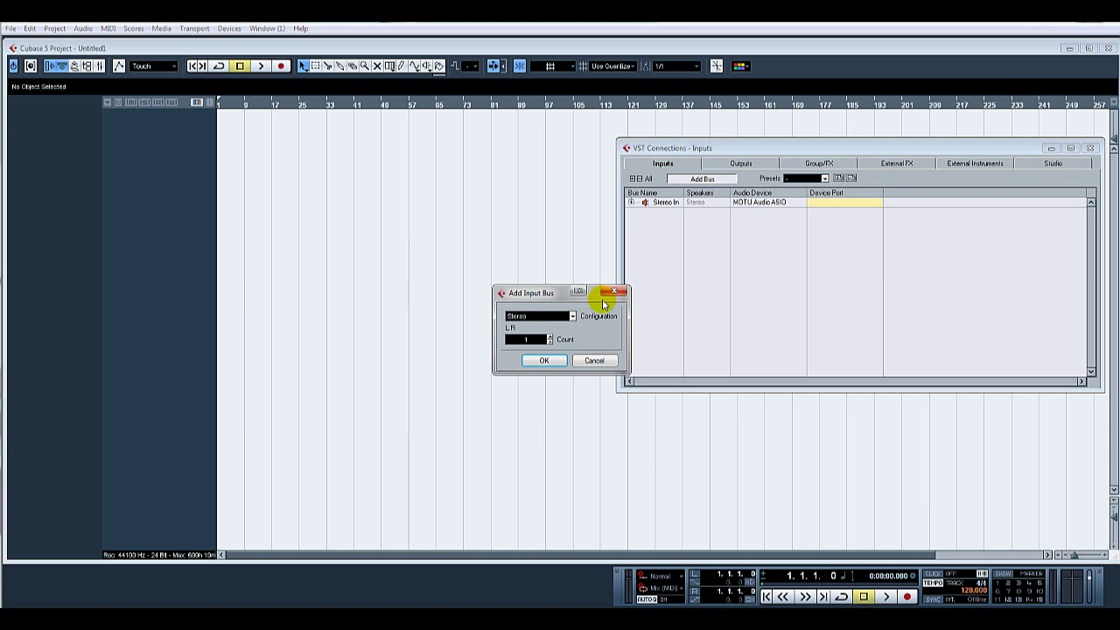
pyautogui.click(550, 335)
pyautogui.click(550, 335)
pyautogui.click(544, 361)
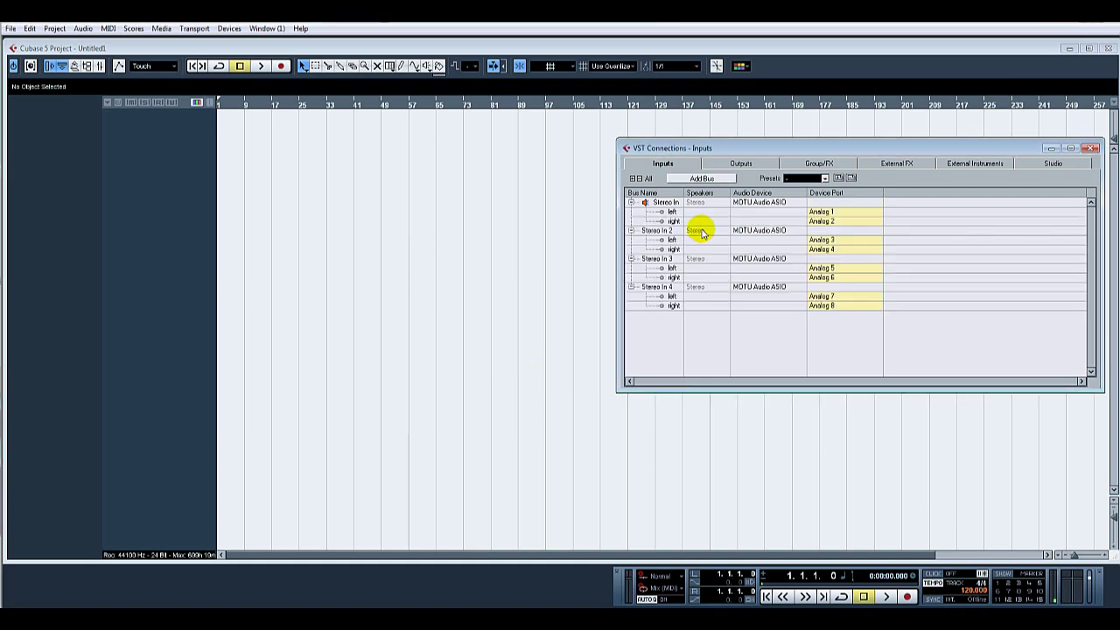
# Add two mono input buses, Mono In and Mono In 2.
pyautogui.click(707, 179)
pyautogui.click(572, 316)
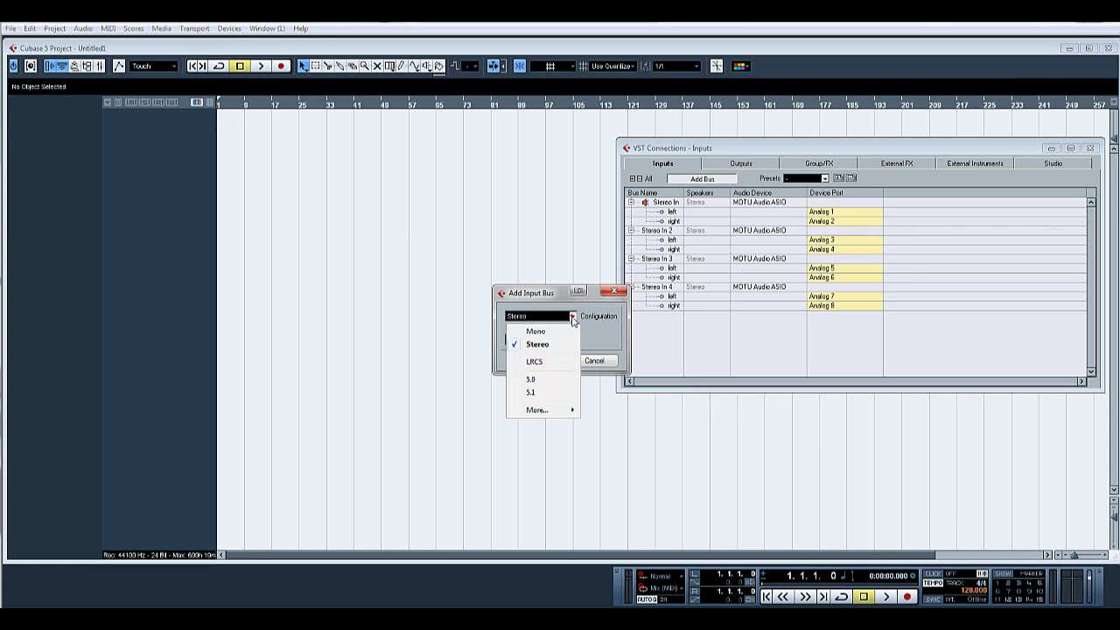
pyautogui.click(569, 329)
pyautogui.click(550, 335)
pyautogui.click(544, 361)
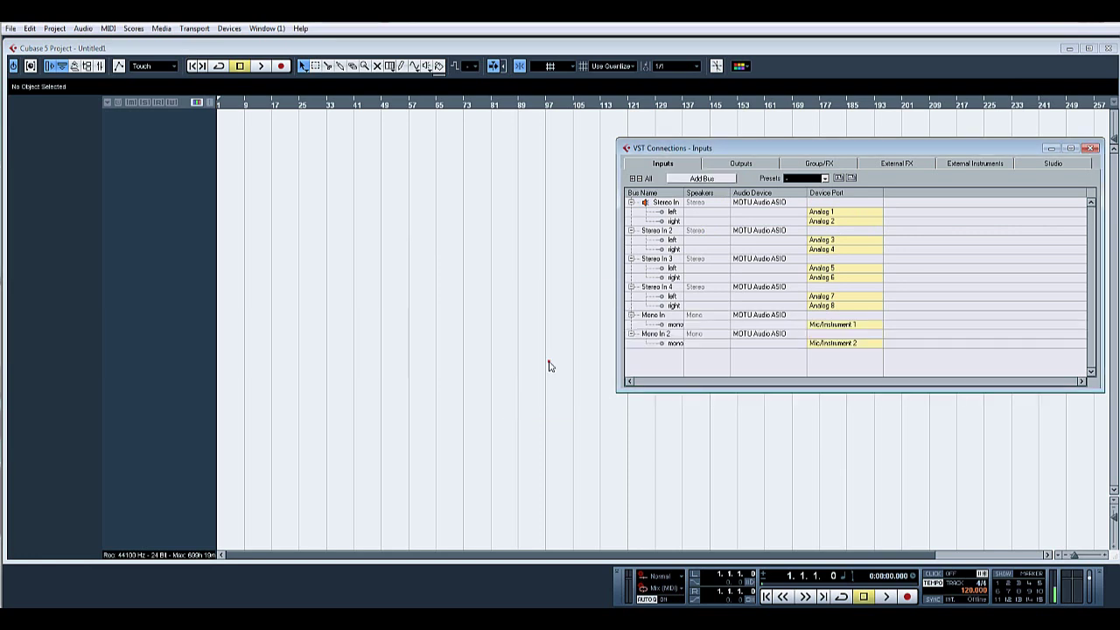
# Collapse all six input bus rows.
pyautogui.click(630, 202)
pyautogui.click(631, 212)
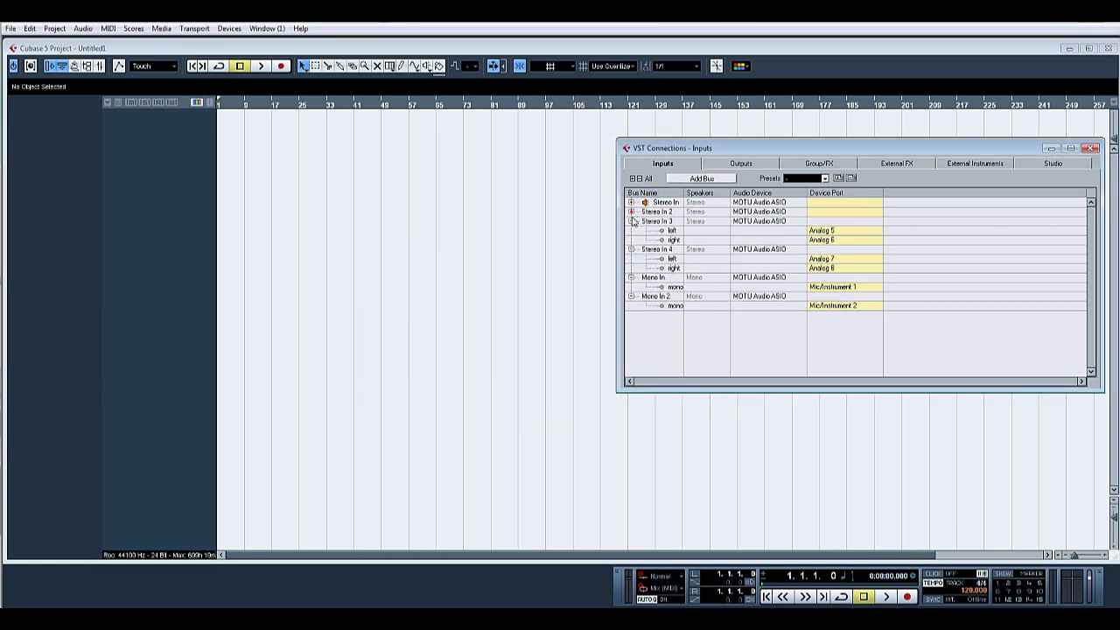
pyautogui.click(631, 222)
pyautogui.click(631, 230)
pyautogui.click(631, 239)
pyautogui.click(631, 249)
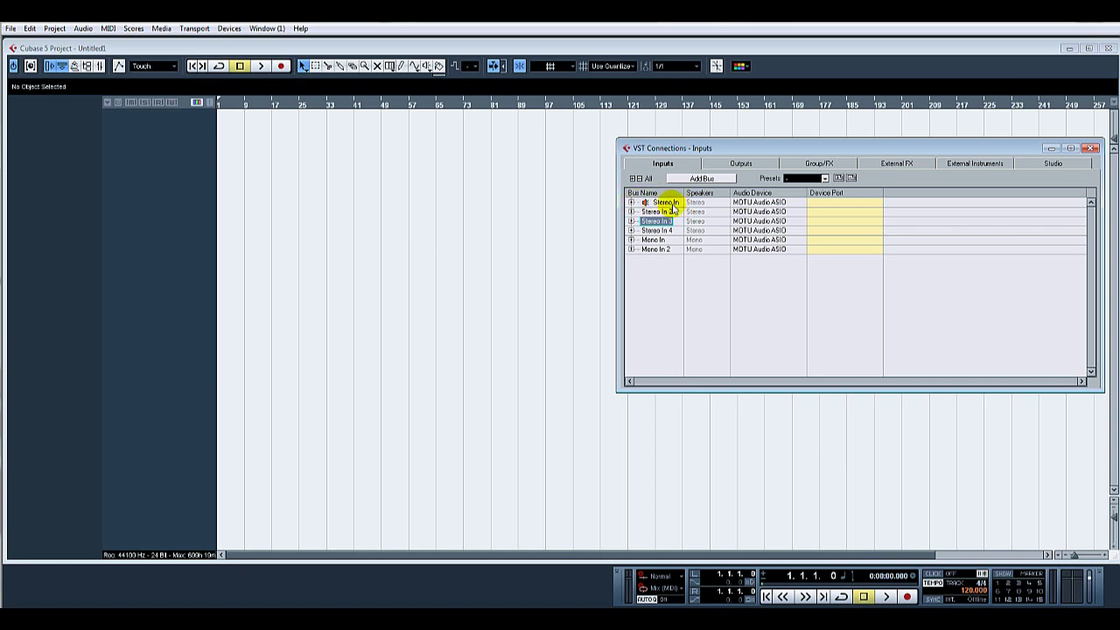
# Rename Stereo In to Input 1 and Stereo In 2 to Input 2.
pyautogui.doubleClick(663, 203)
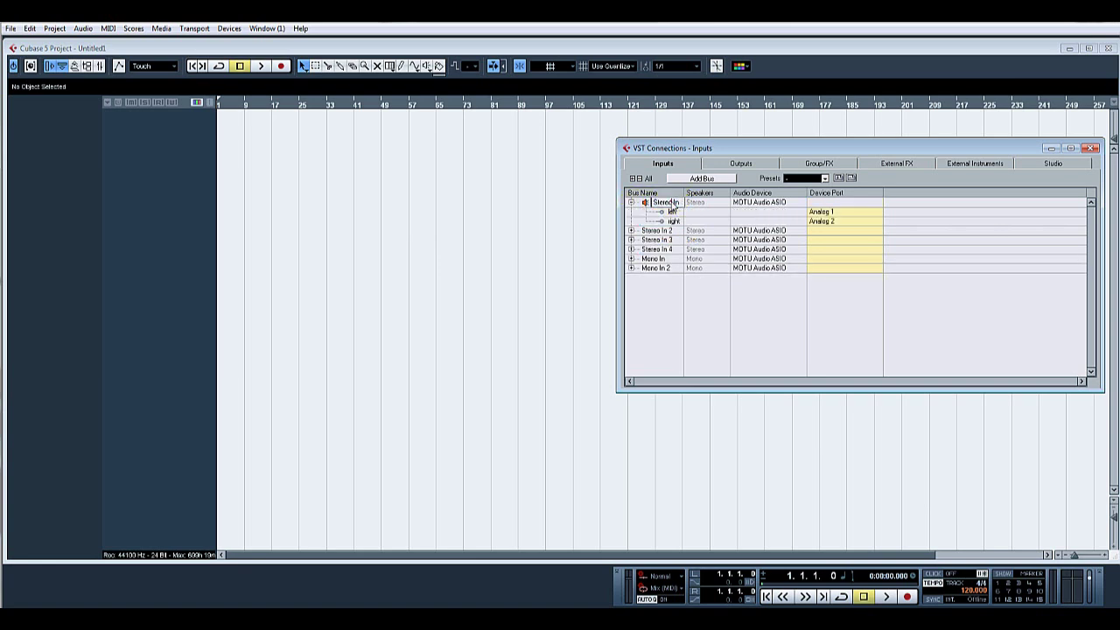
pyautogui.click(666, 204)
pyautogui.click(676, 204)
pyautogui.write('Input')
pyautogui.doubleClick(675, 204)
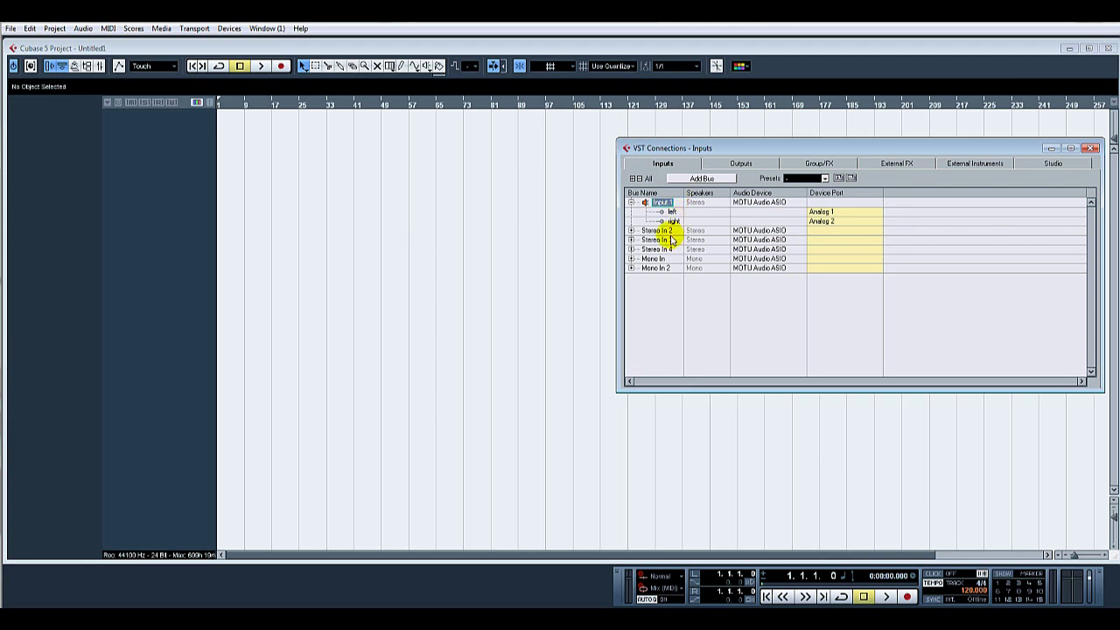
pyautogui.click(662, 232)
pyautogui.doubleClick(663, 231)
pyautogui.press('BackSpace')
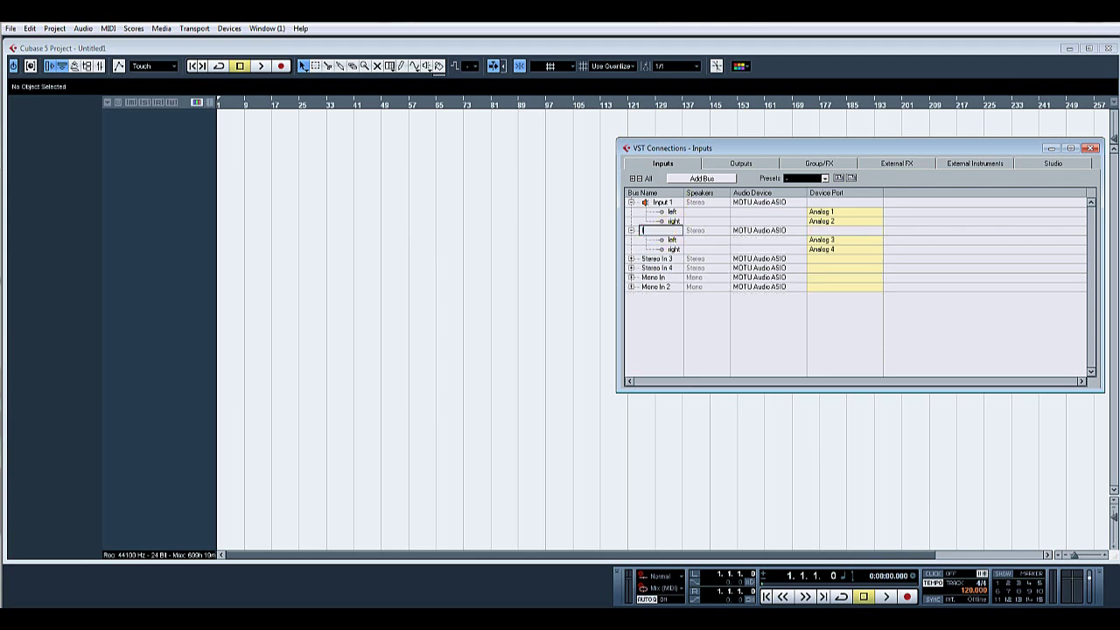
pyautogui.write('Input 2')
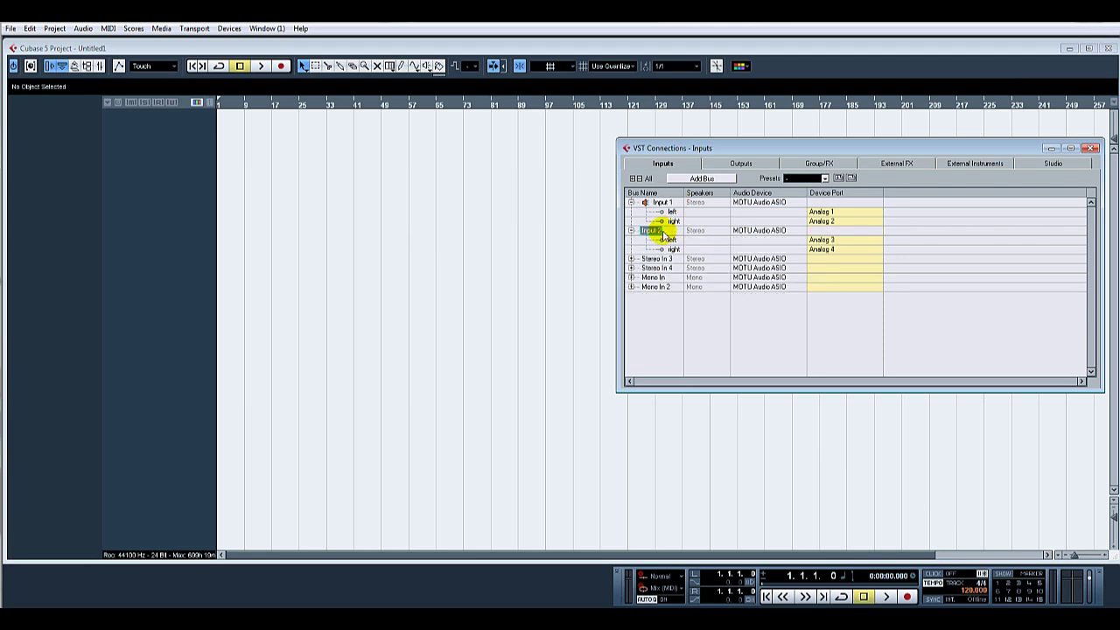
# Rename Stereo In 3 to Input 3 and Stereo In 4 to Input 4.
pyautogui.click(665, 259)
pyautogui.doubleClick(667, 259)
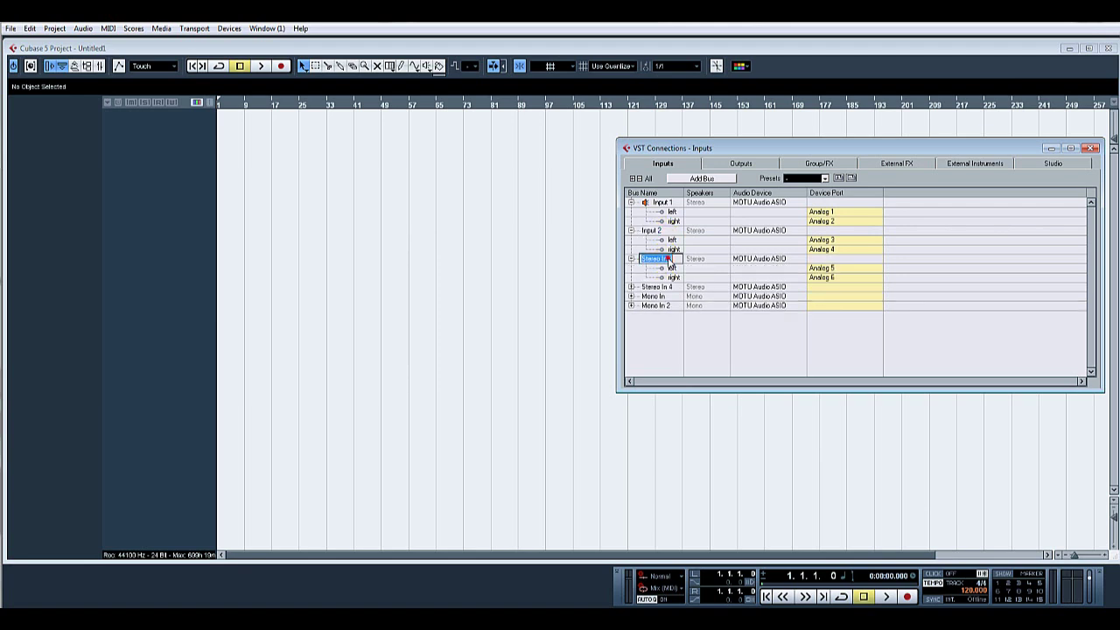
pyautogui.write('Input 3')
pyautogui.click(670, 261)
pyautogui.click(663, 287)
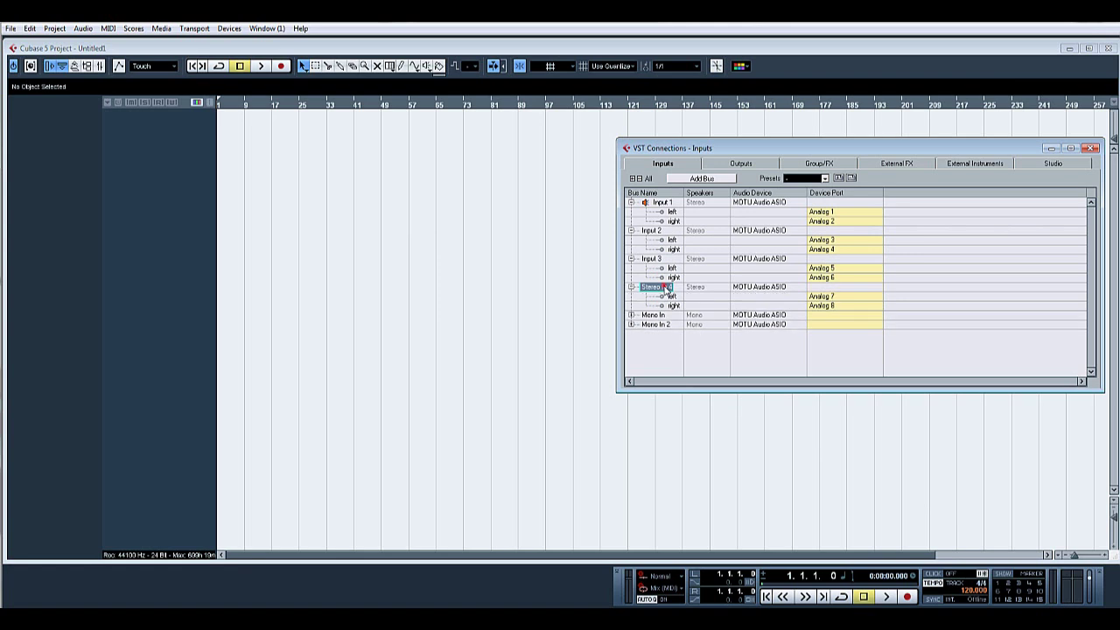
pyautogui.doubleClick(664, 288)
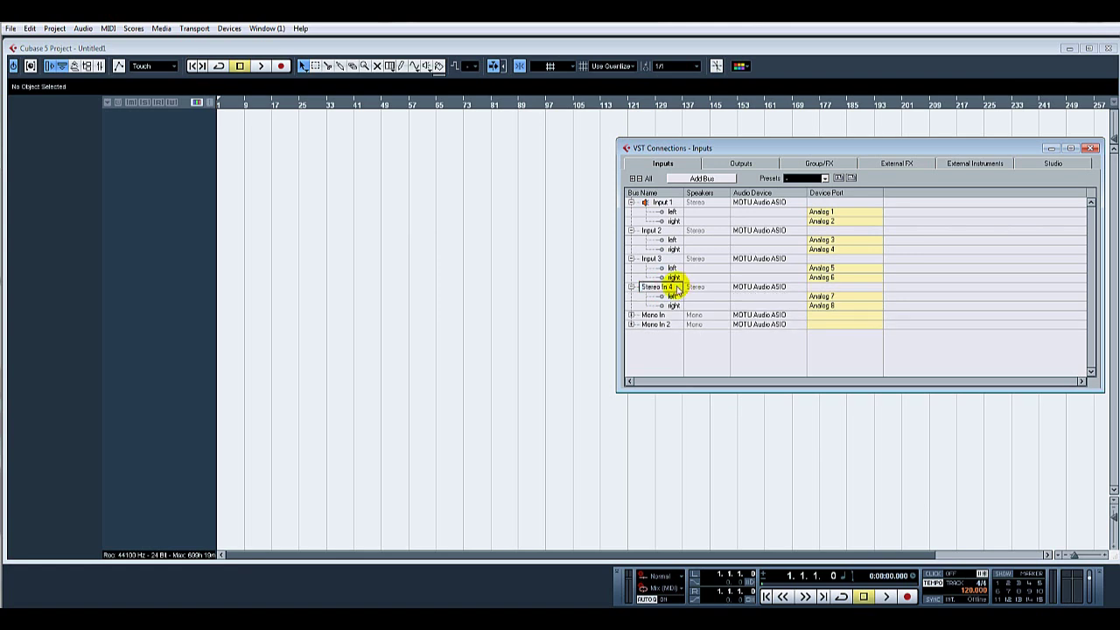
pyautogui.write('Inp')
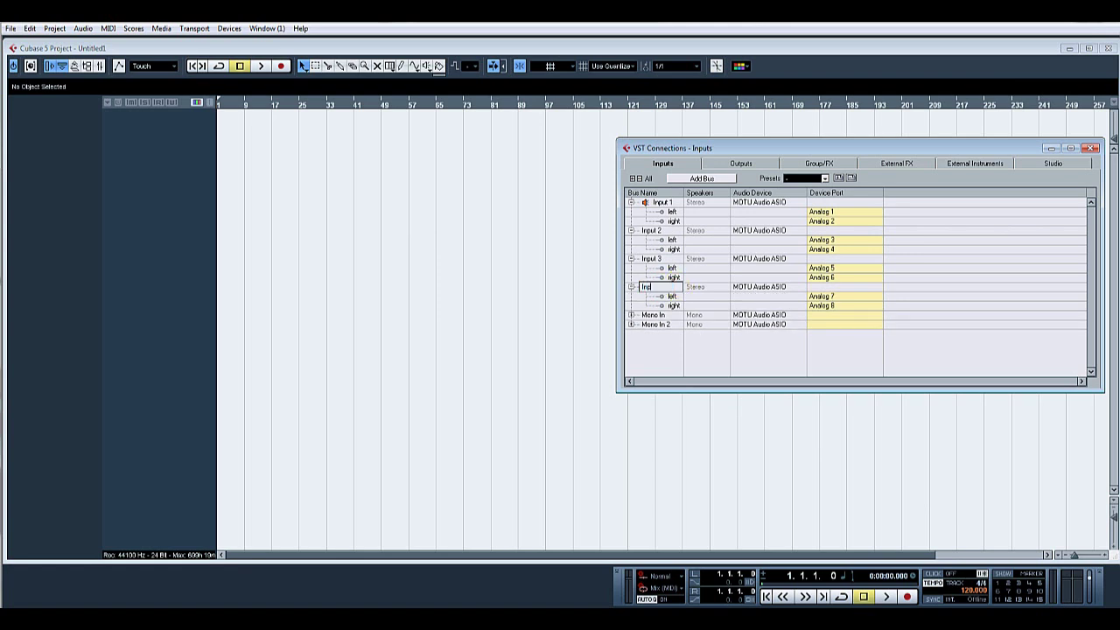
pyautogui.write('ut 4')
pyautogui.press('Return')
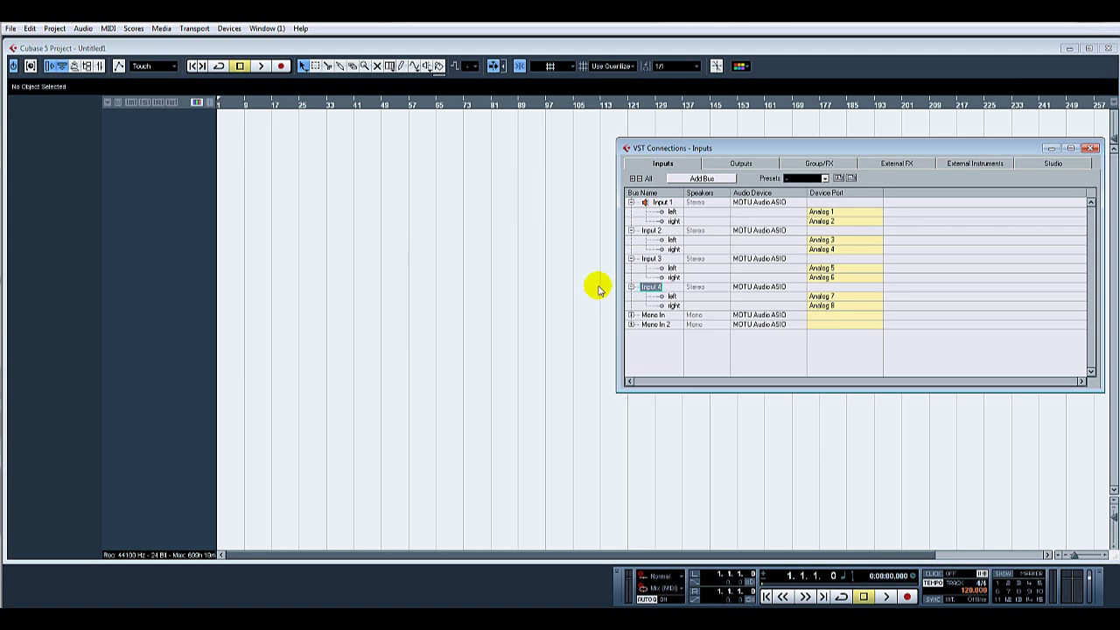
# Confirm Input 1 left stays on Analog 1, and expand Mono In and Mono In 2.
pyautogui.click(823, 211)
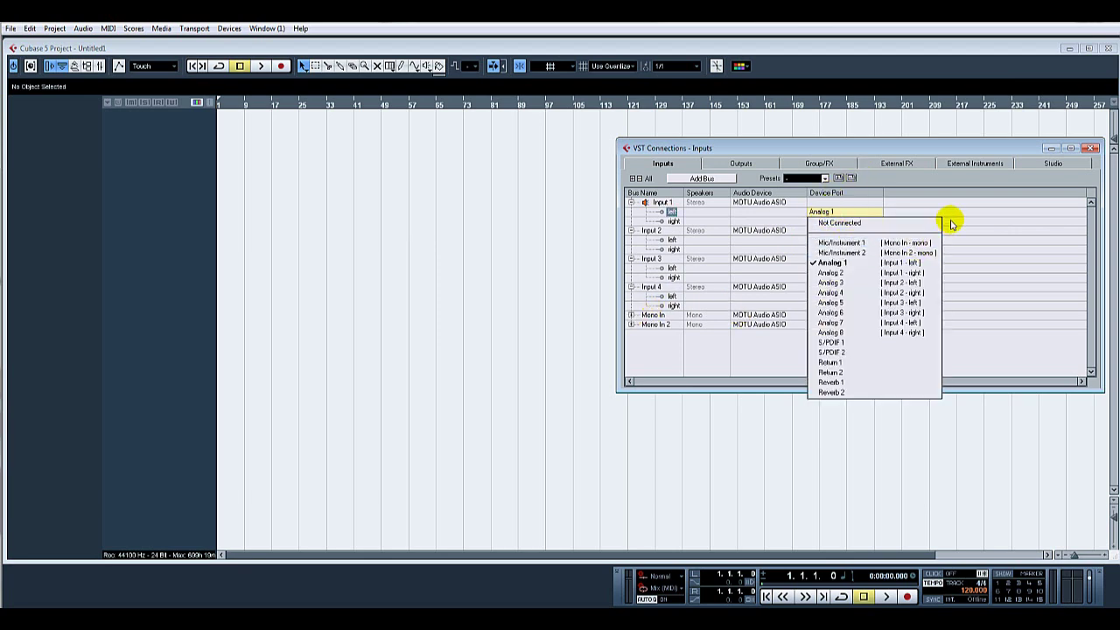
pyautogui.click(861, 265)
pyautogui.click(631, 315)
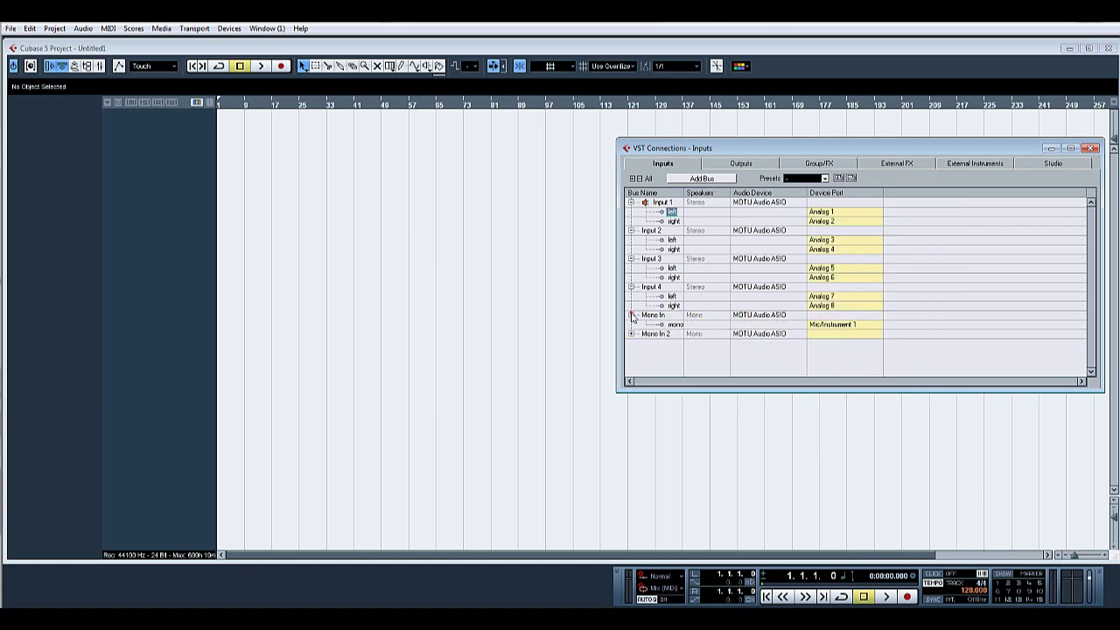
pyautogui.click(632, 333)
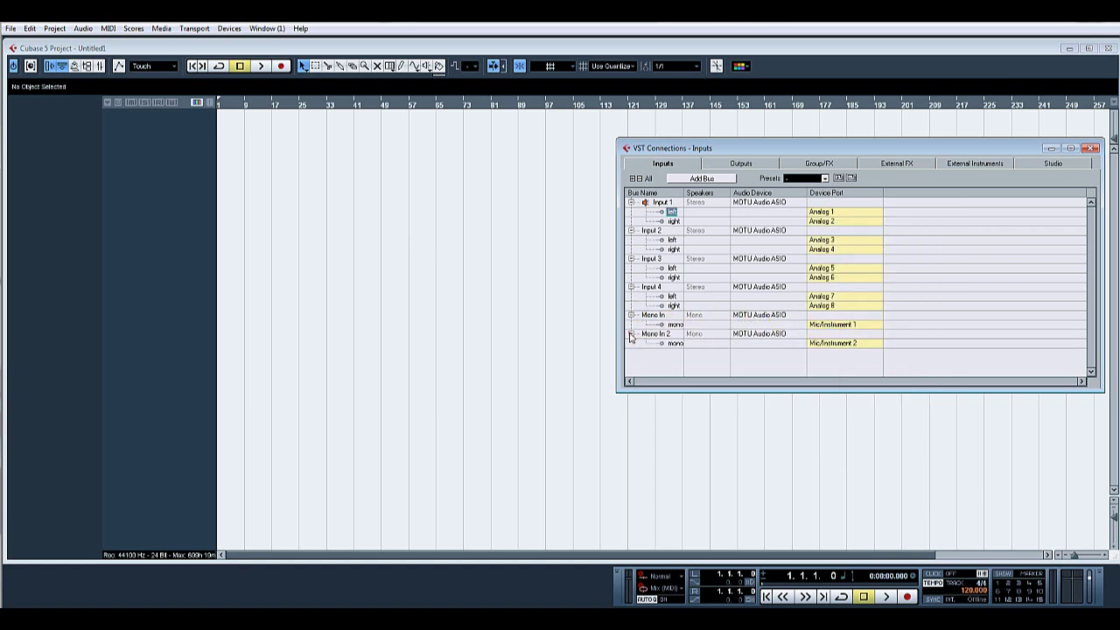
# Assign Mono In to Mic/Instrument 1 and Mono In 2 to Mic/Instrument 2.
pyautogui.click(832, 322)
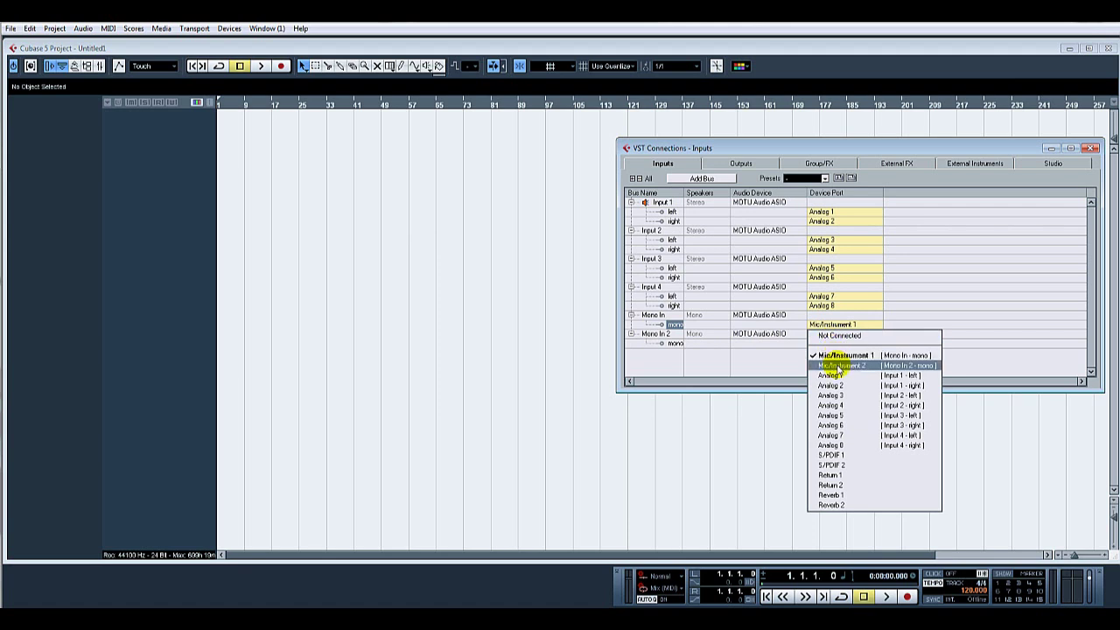
pyautogui.click(838, 366)
pyautogui.click(840, 342)
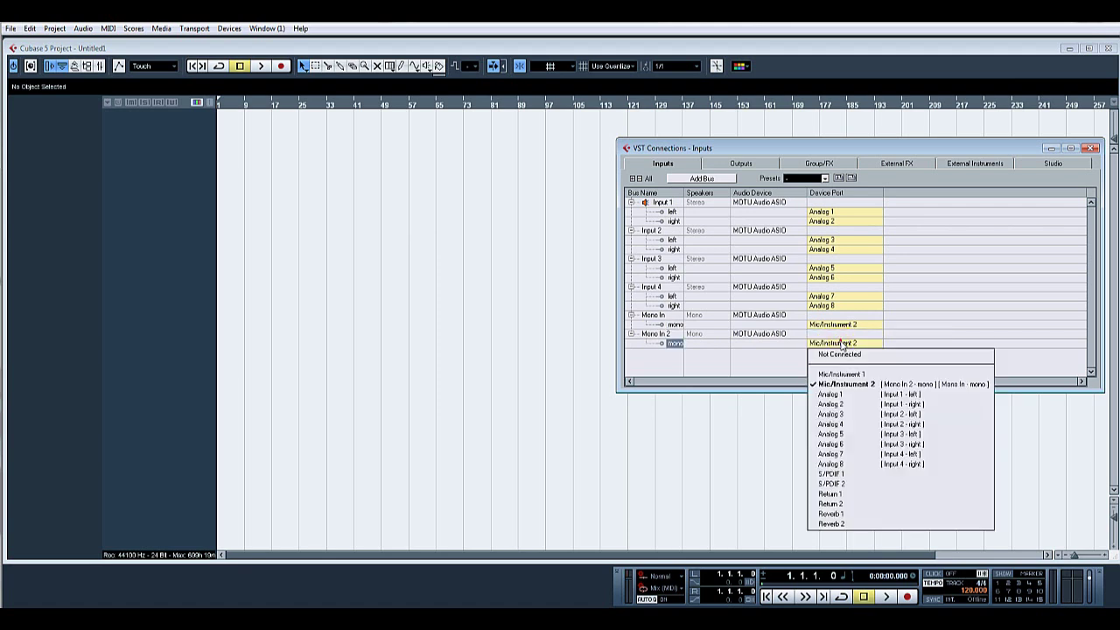
pyautogui.click(847, 374)
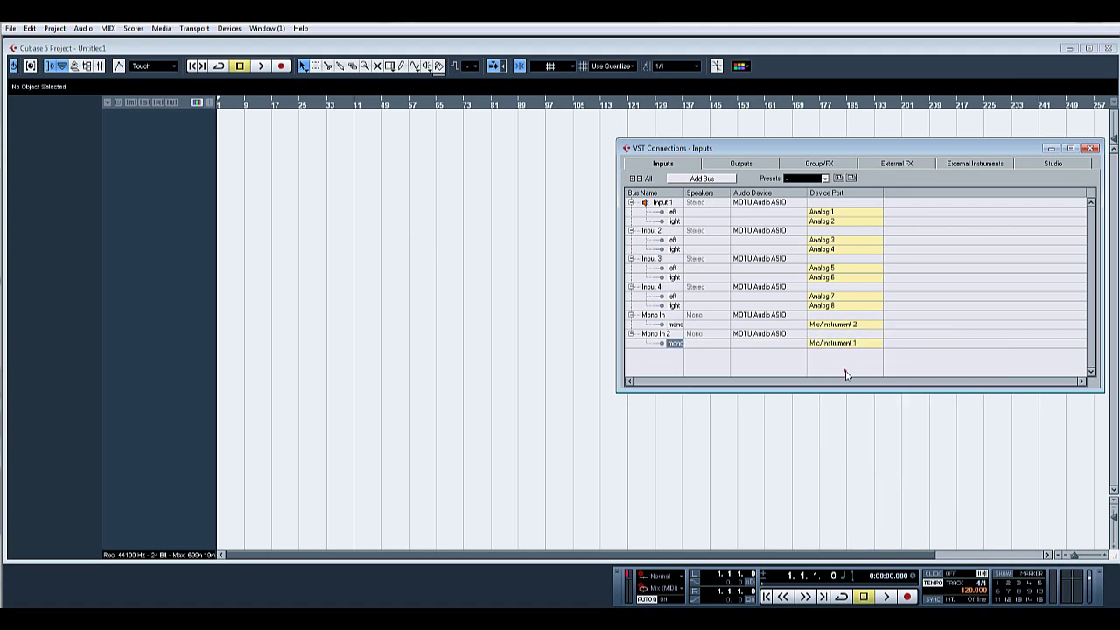
pyautogui.click(847, 324)
pyautogui.click(841, 355)
pyautogui.click(845, 343)
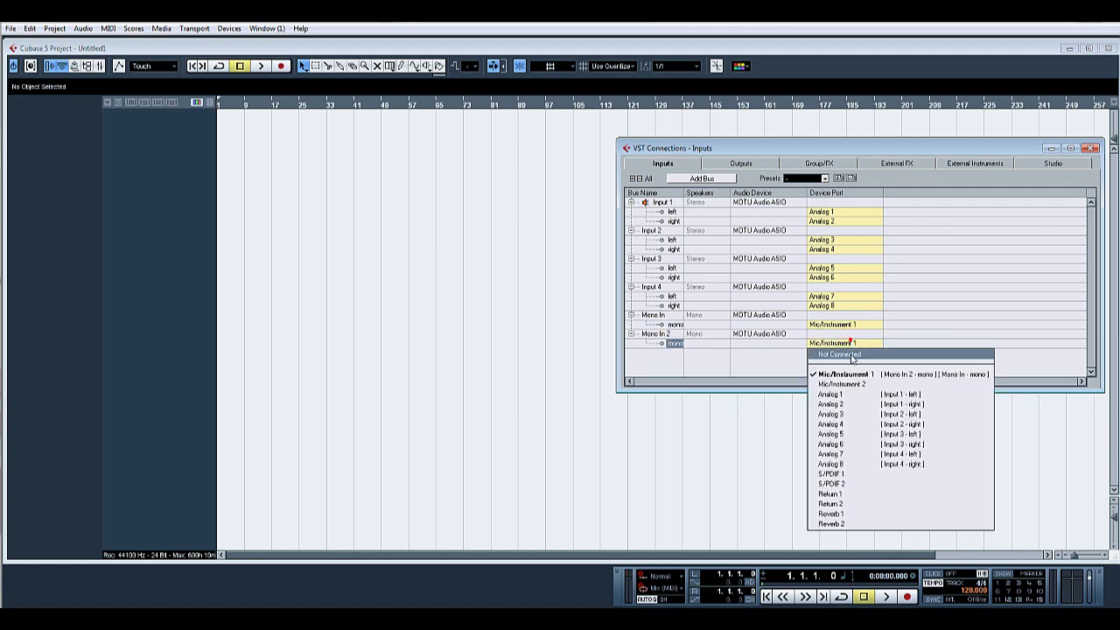
pyautogui.click(851, 384)
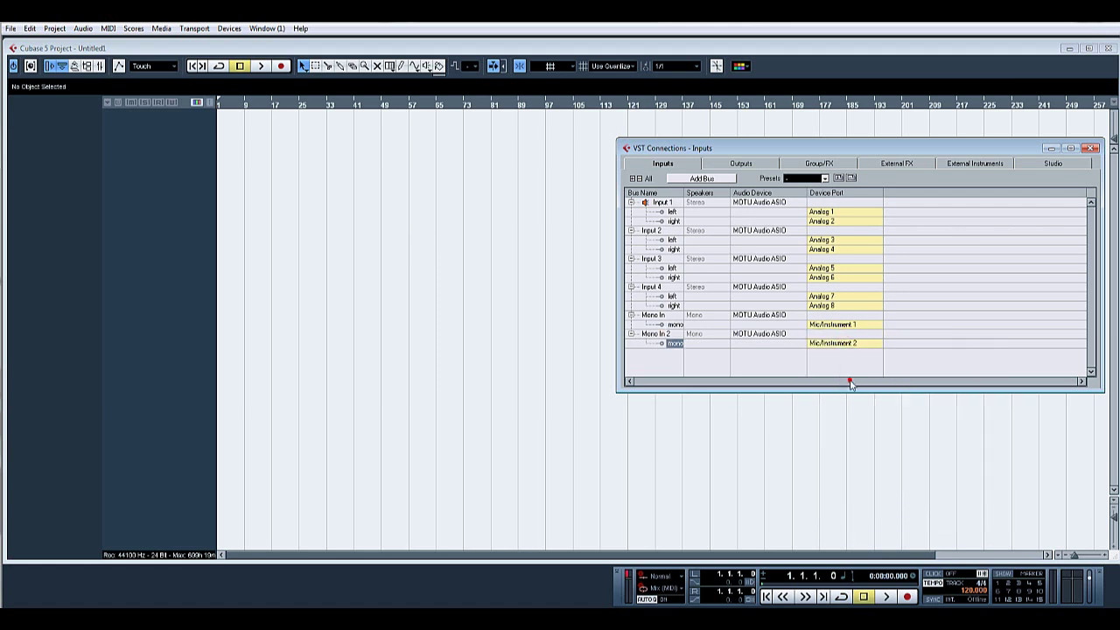
pyautogui.doubleClick(653, 316)
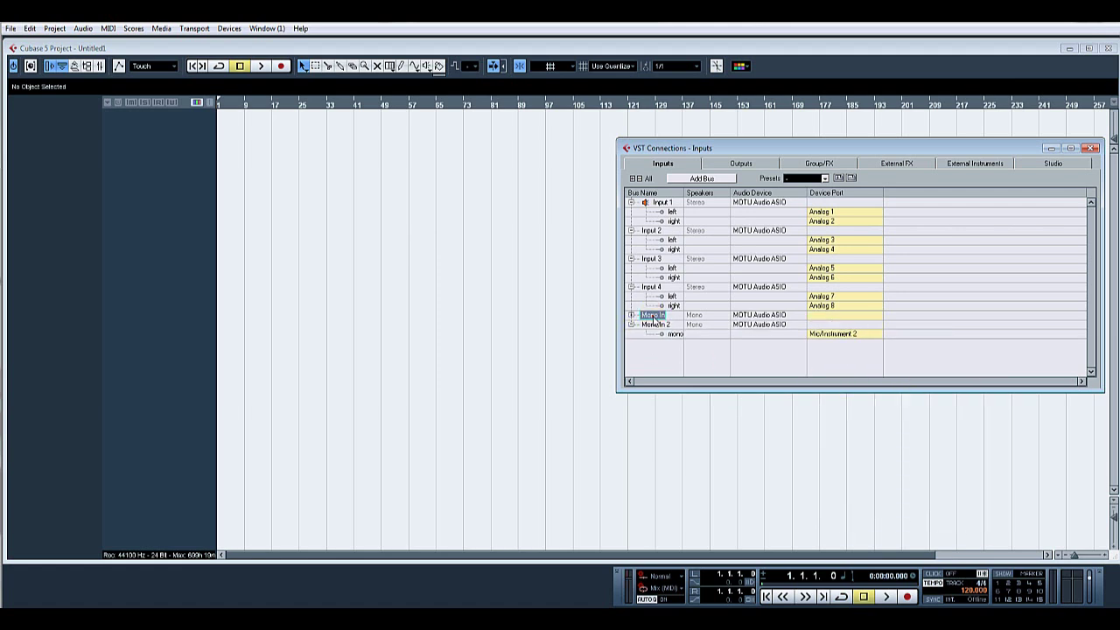
# Rename Mono In to Mic 1 and Mono In 2 to Mic 2, then expand both rows.
pyautogui.click(654, 317)
pyautogui.write('Mic 1')
pyautogui.click(647, 316)
pyautogui.doubleClick(657, 326)
pyautogui.click(657, 325)
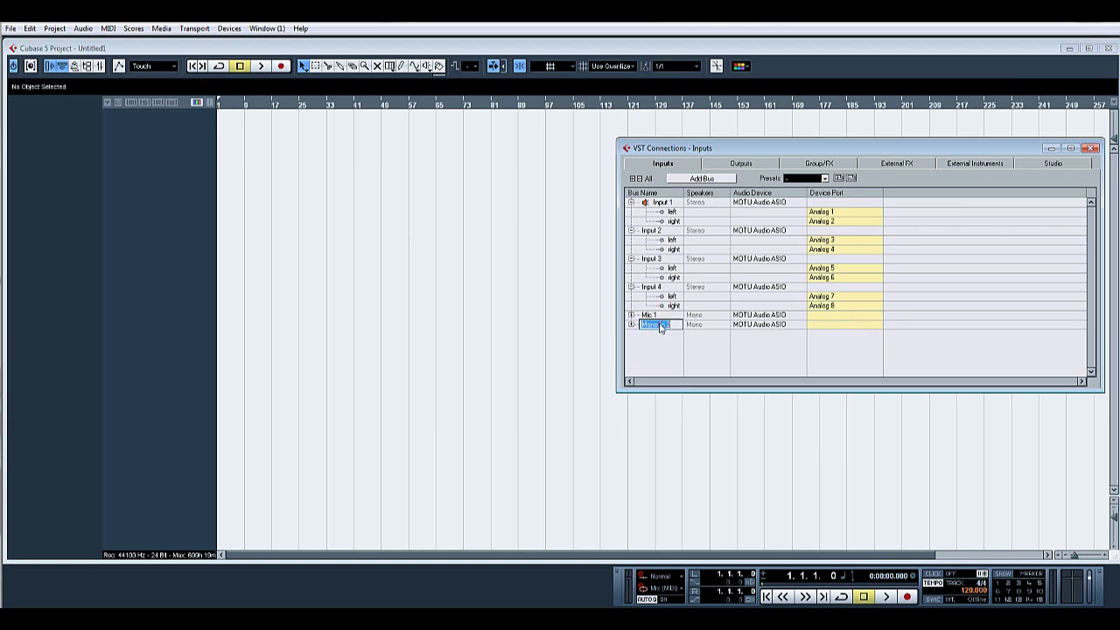
pyautogui.write('Mic 2')
pyautogui.click(658, 326)
pyautogui.click(631, 314)
pyautogui.click(630, 333)
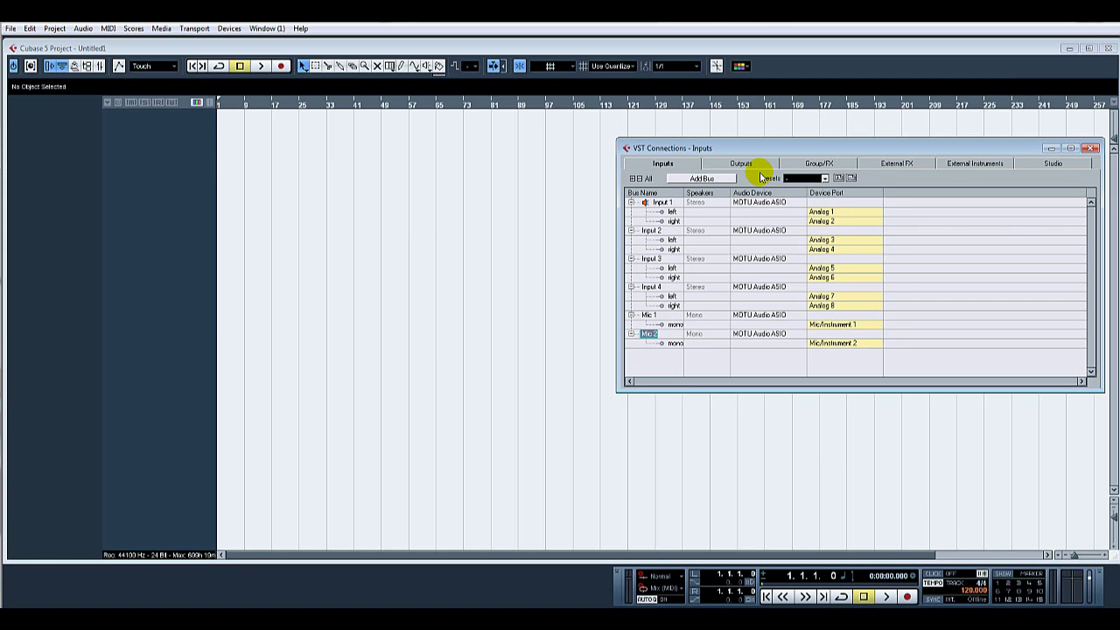
# Bring the project window back to the front.
pyautogui.click(315, 187)
# Add a stereo audio track, Audio 01, and make it taller.
pyautogui.rightClick(121, 160)
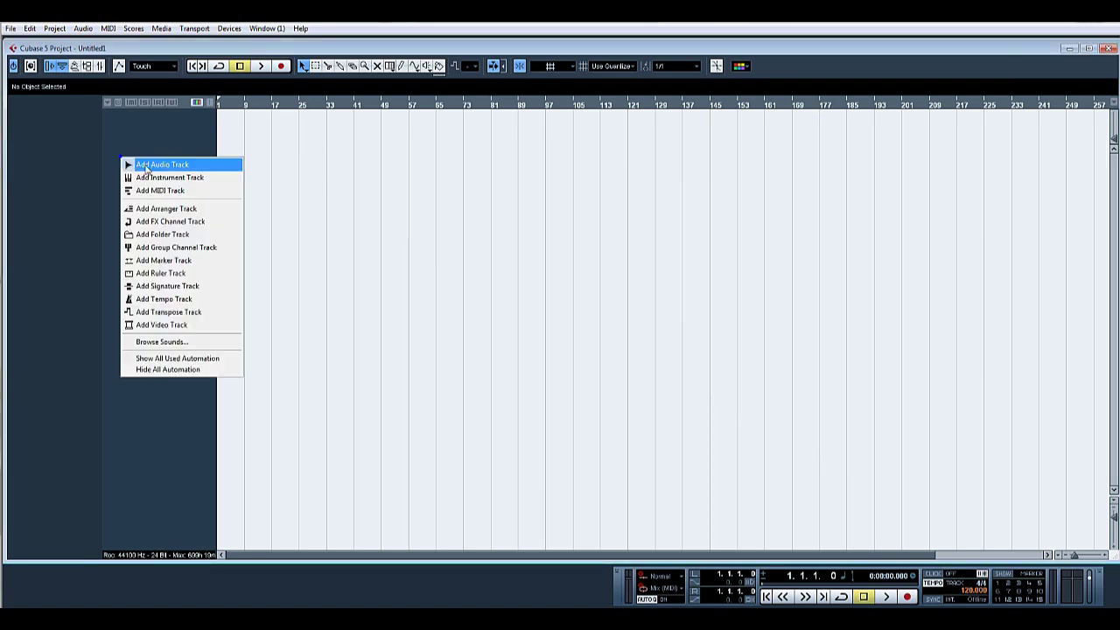
pyautogui.click(161, 164)
pyautogui.click(581, 367)
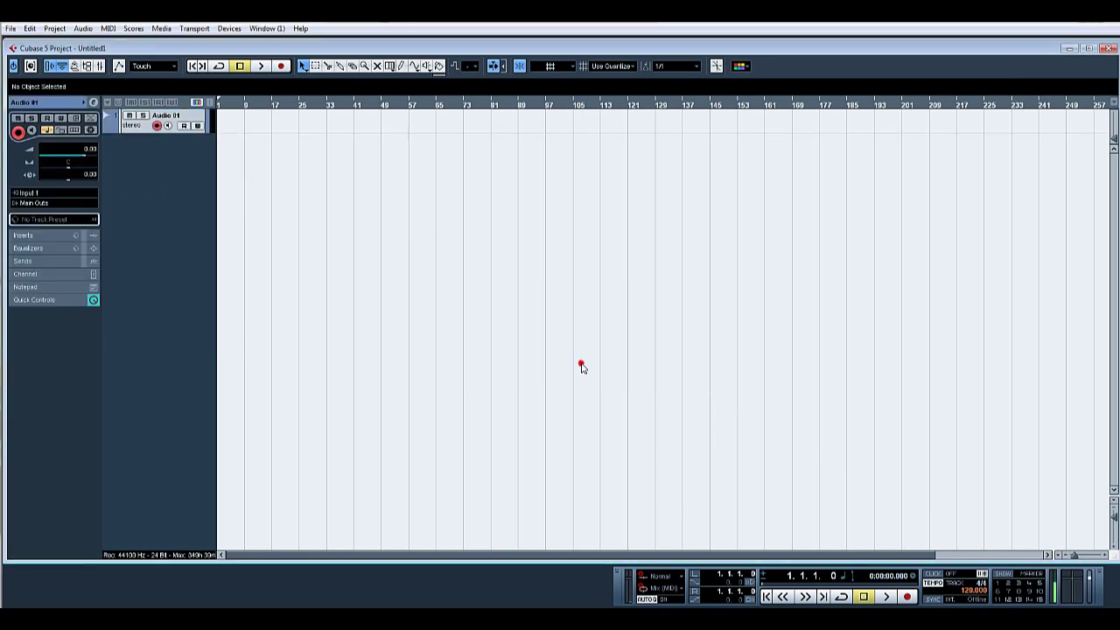
pyautogui.moveTo(168, 132); pyautogui.dragTo(169, 172)
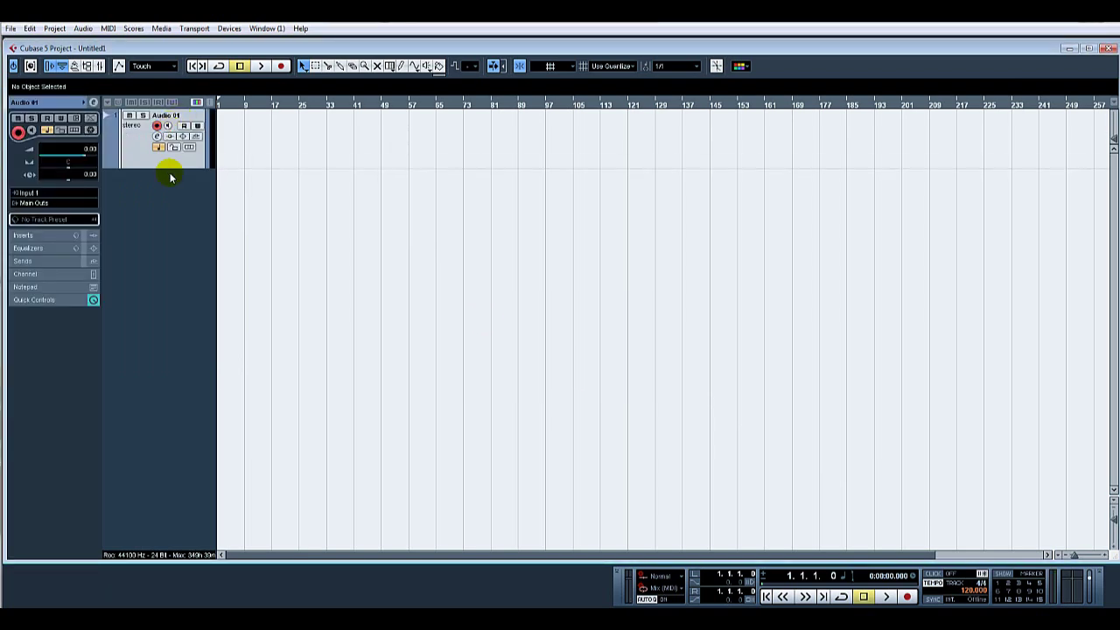
# Set Audio 01's input routing in the Inspector to Input 3.
pyautogui.click(39, 192)
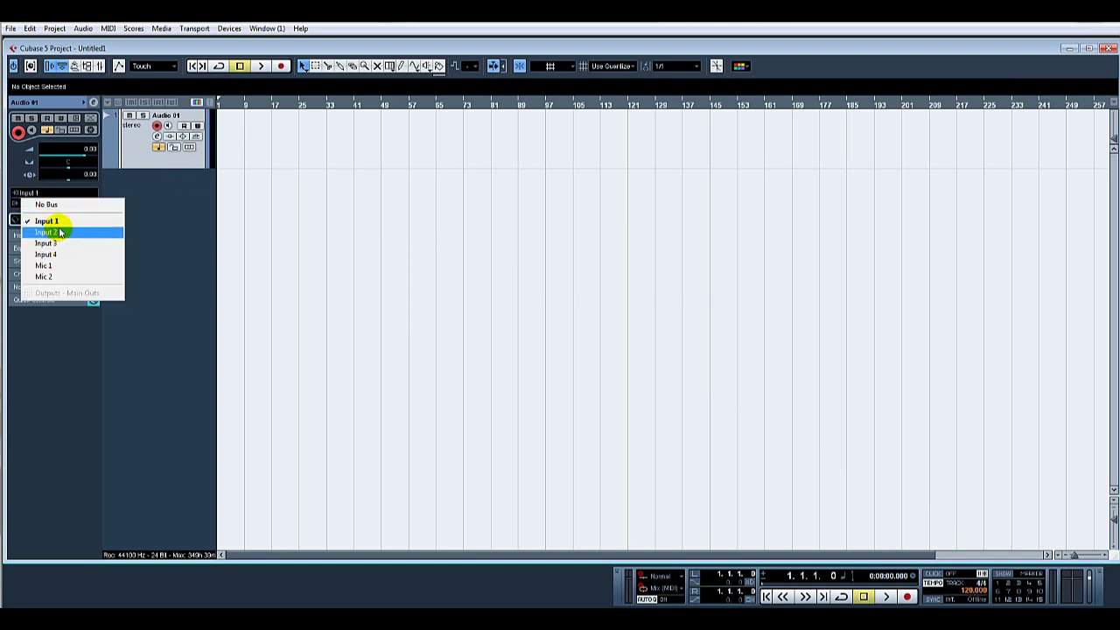
pyautogui.click(160, 232)
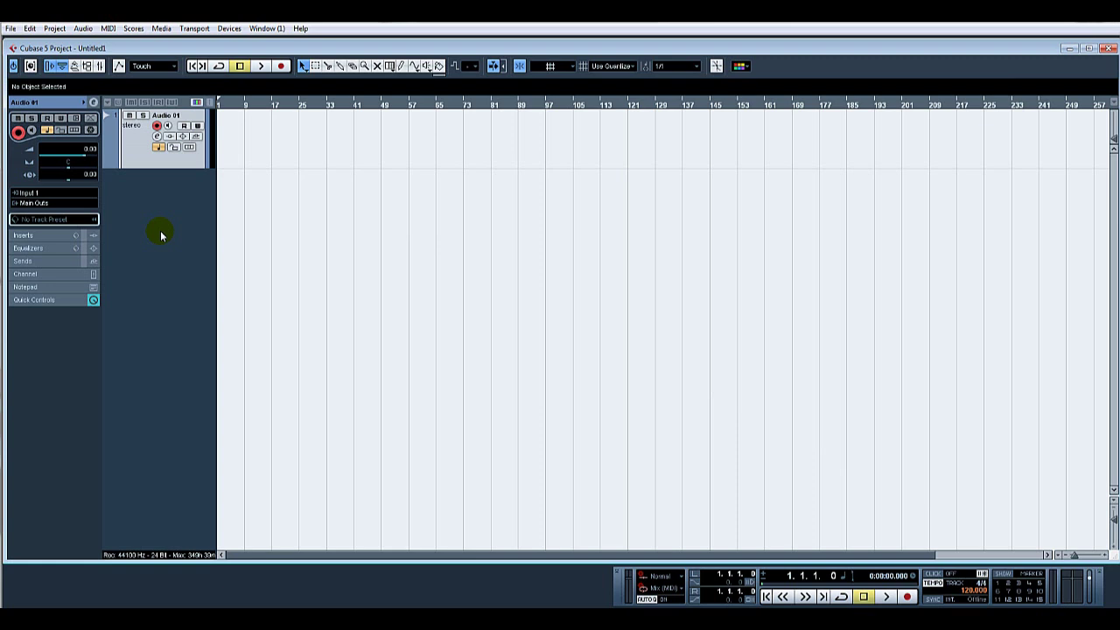
pyautogui.click(40, 196)
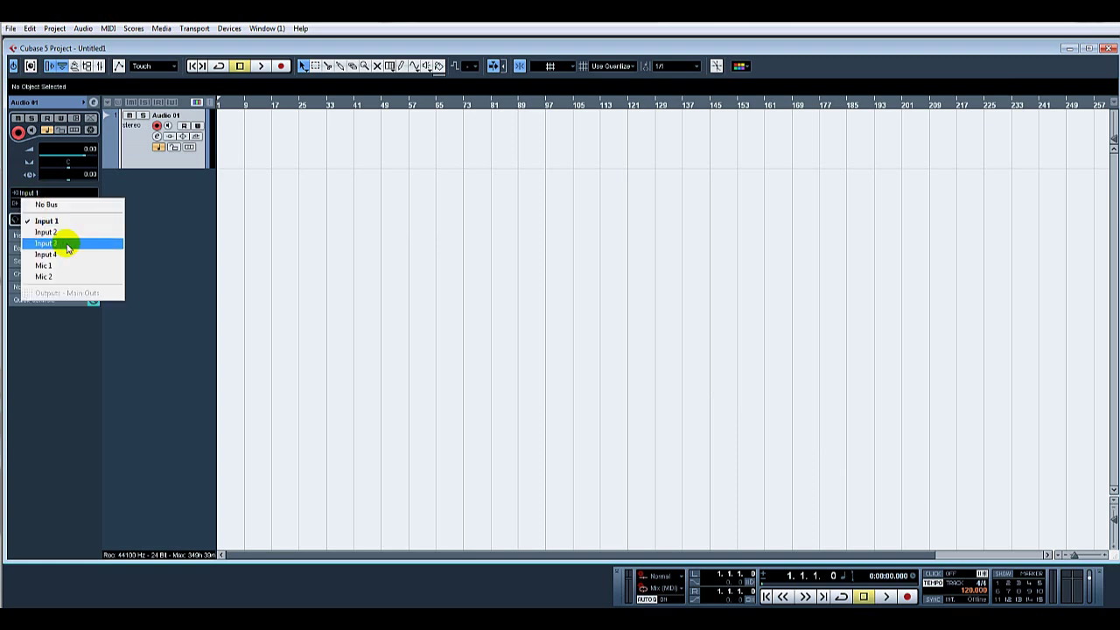
pyautogui.click(65, 232)
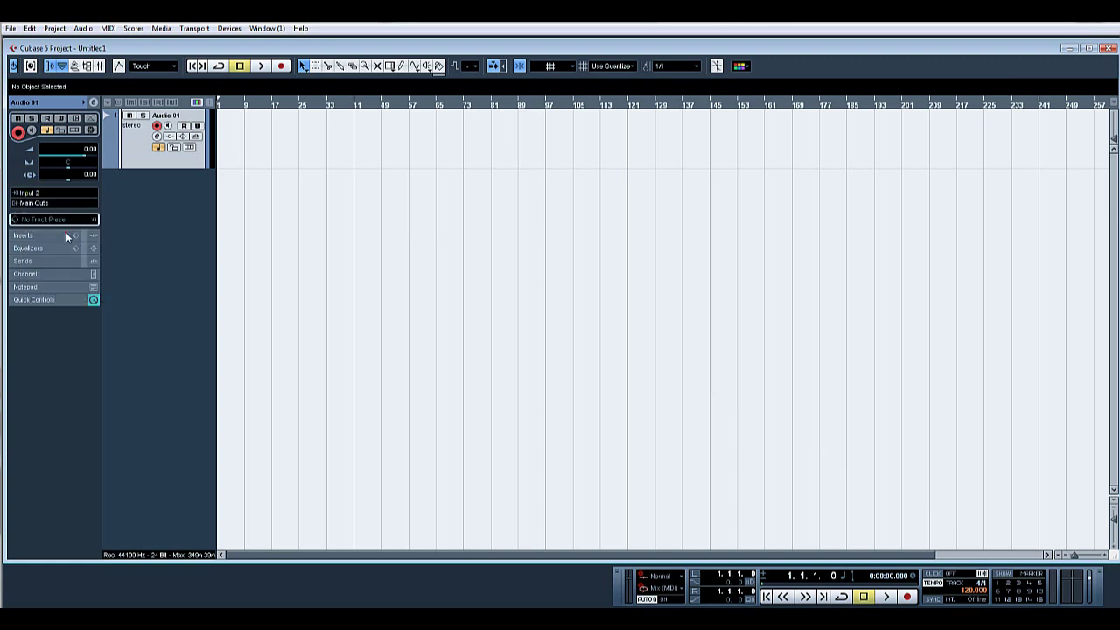
pyautogui.click(43, 193)
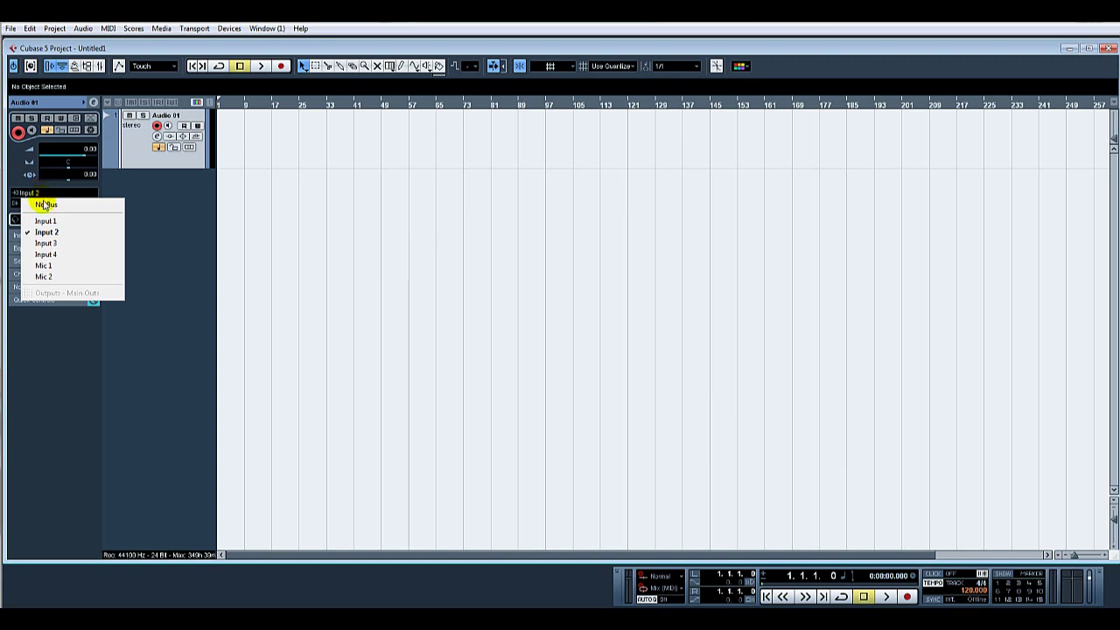
pyautogui.click(66, 243)
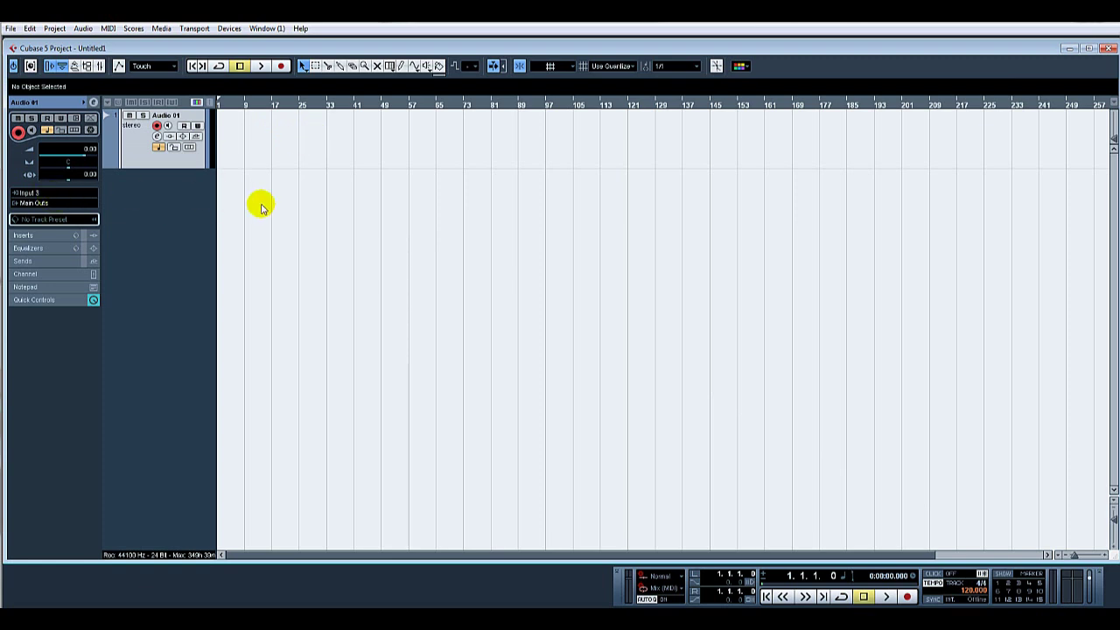
pyautogui.press('F4')
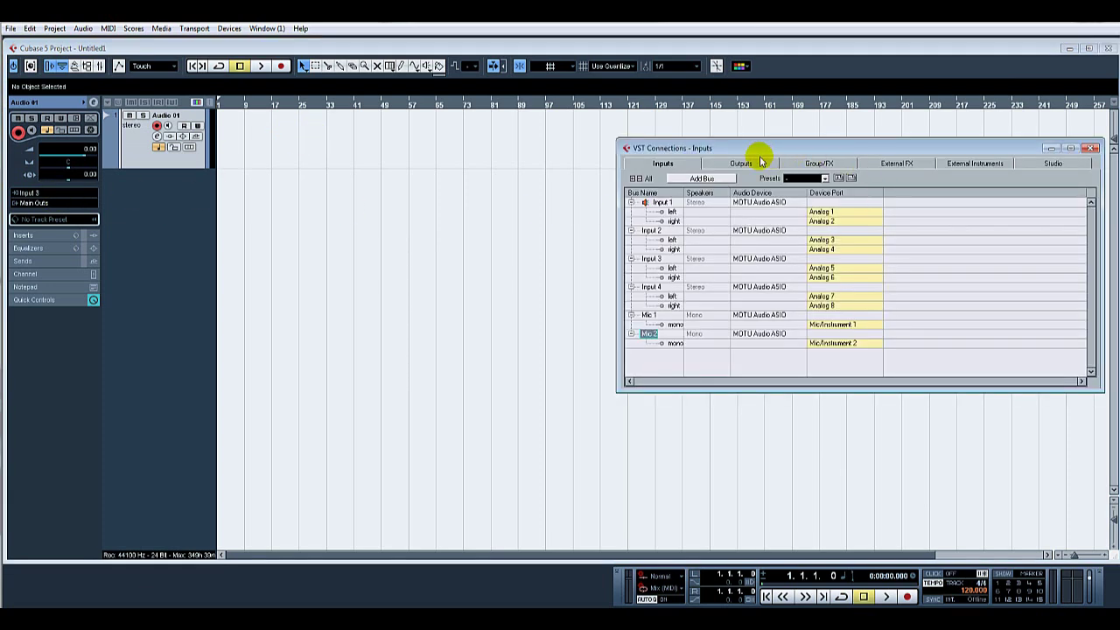
# Add a stereo output bus, Stereo Out, beside Main Outs and close VST Connections.
pyautogui.click(740, 164)
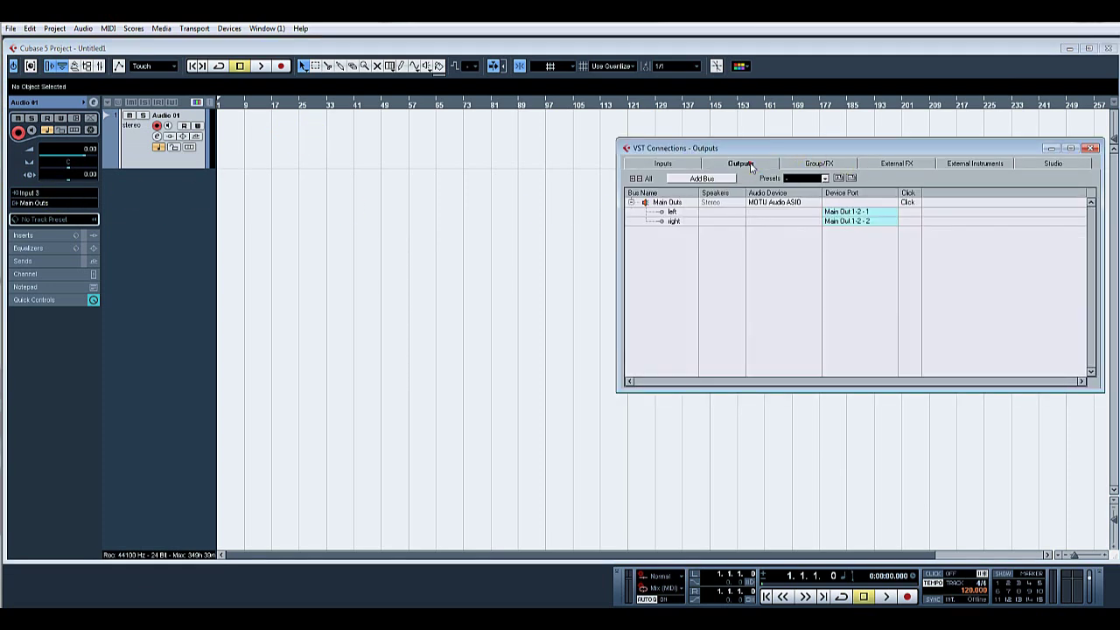
pyautogui.click(687, 181)
pyautogui.click(569, 316)
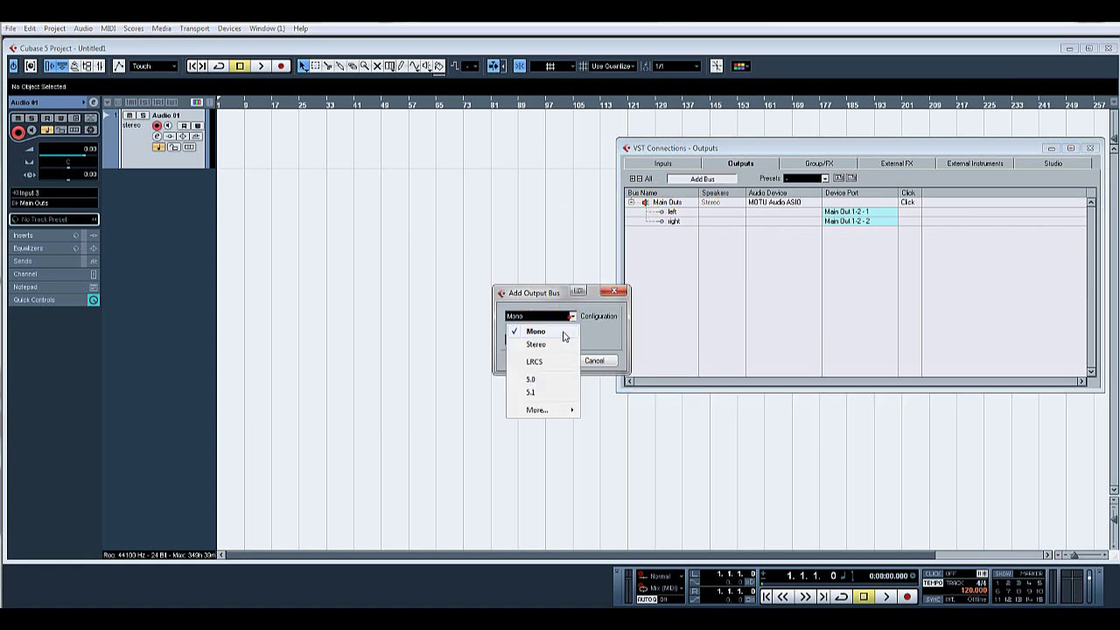
pyautogui.click(560, 344)
pyautogui.click(550, 359)
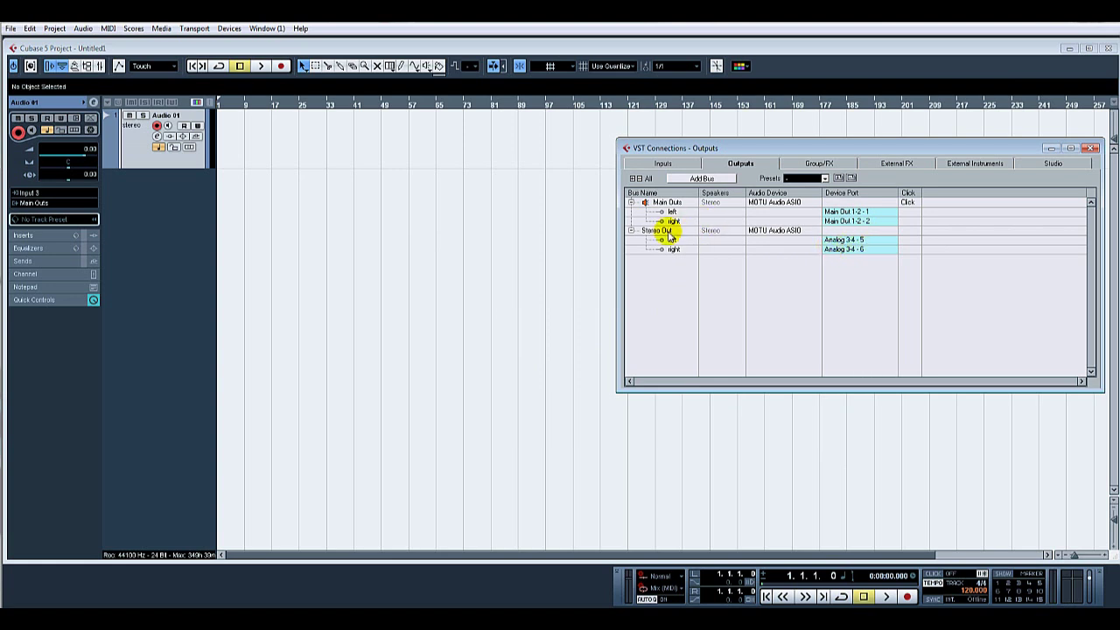
pyautogui.press('F4')
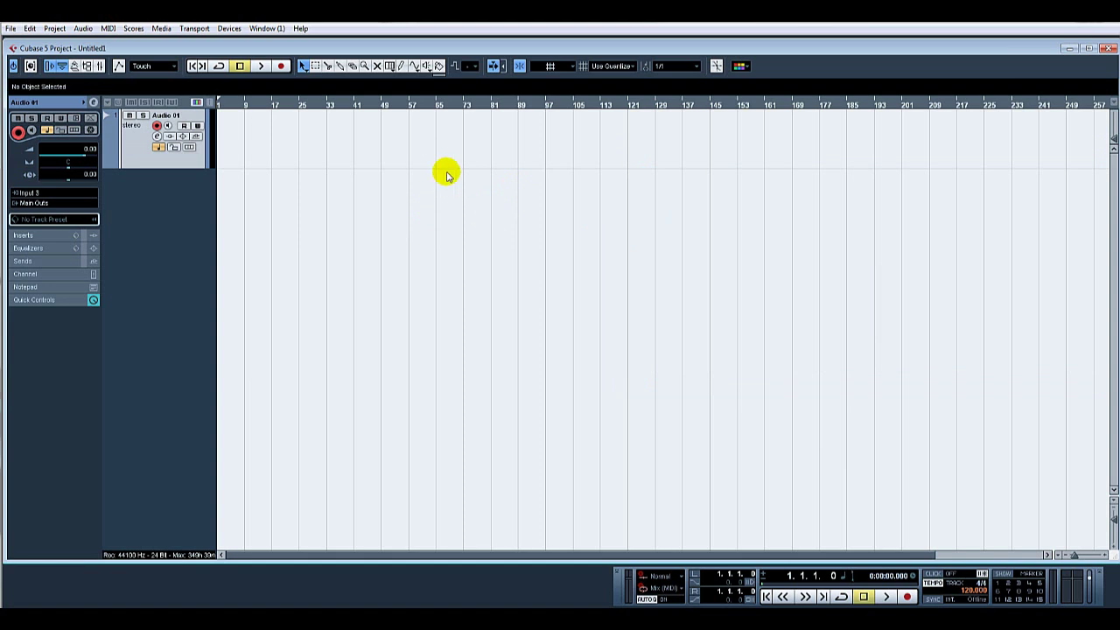
# In the Mixer, route Audio 01's output from Main Outs to the Stereo Out bus.
pyautogui.press('F3')
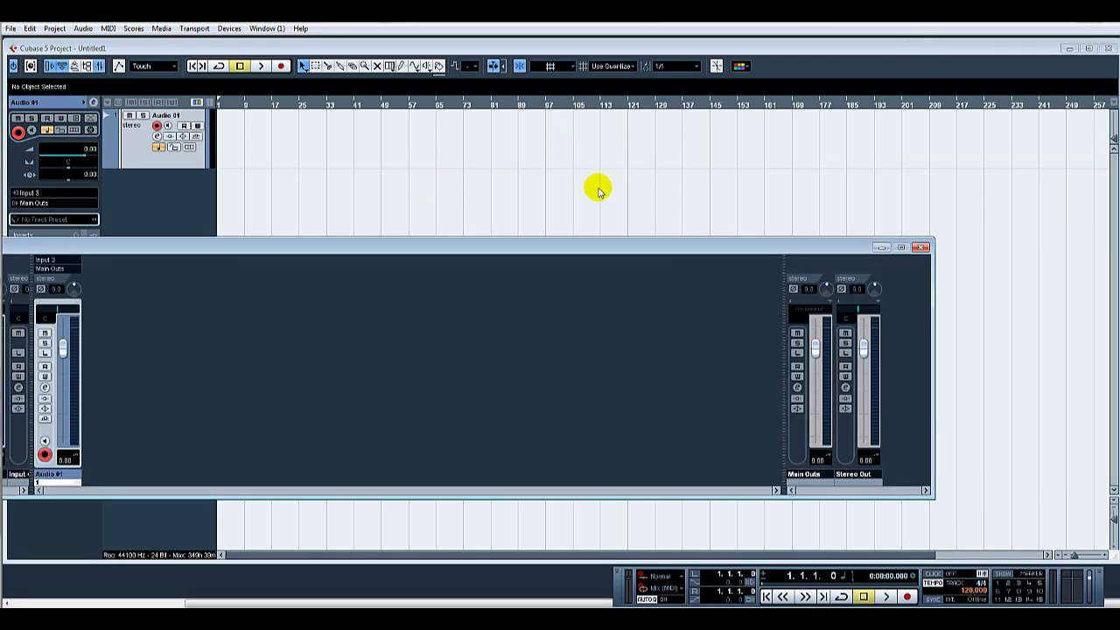
pyautogui.moveTo(645, 244); pyautogui.dragTo(645, 245)
pyautogui.press('F3')
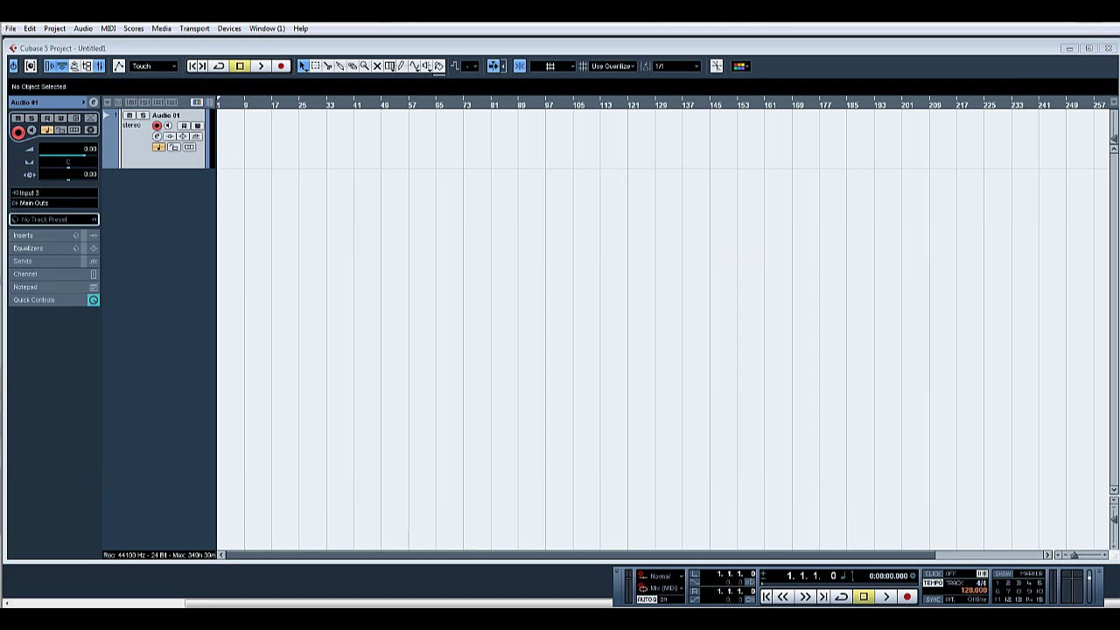
pyautogui.press('F3')
pyautogui.moveTo(1111, 210); pyautogui.dragTo(916, 231)
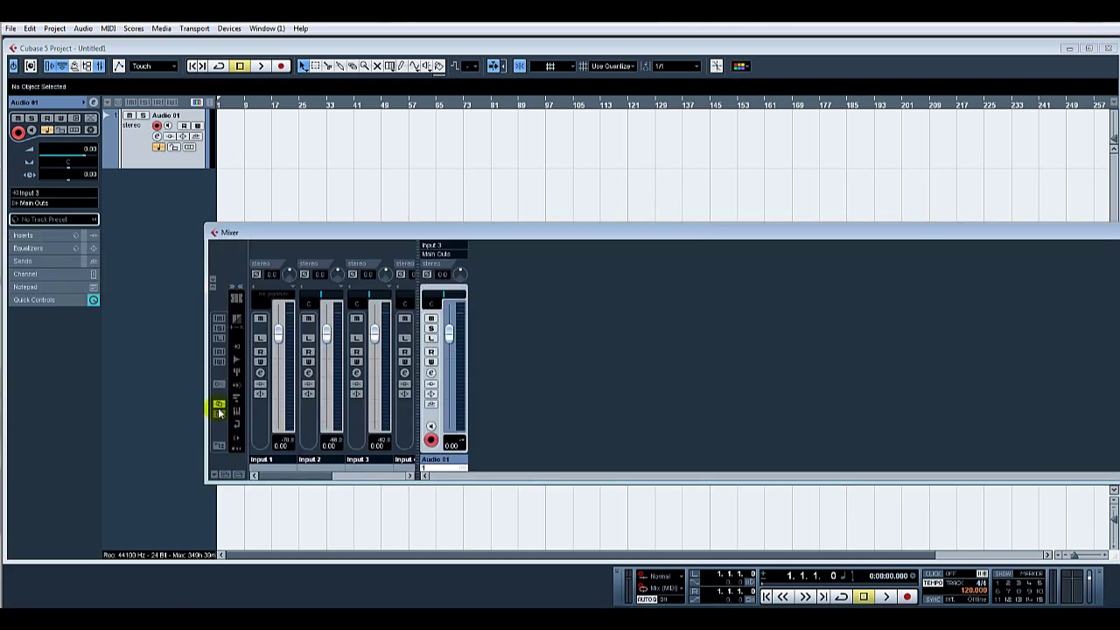
pyautogui.click(443, 255)
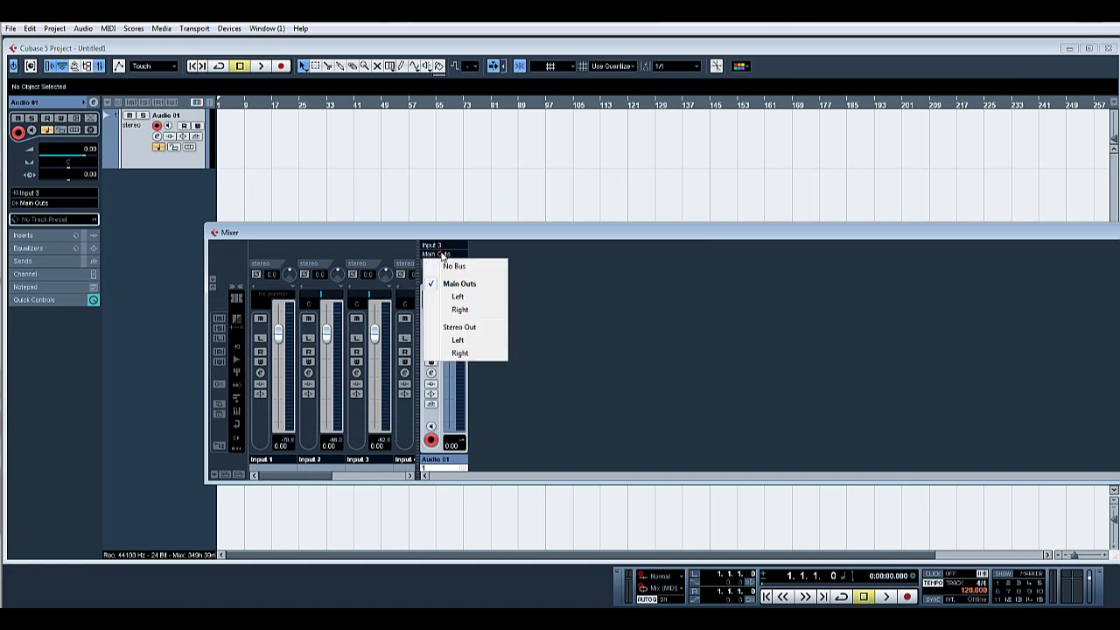
pyautogui.click(468, 330)
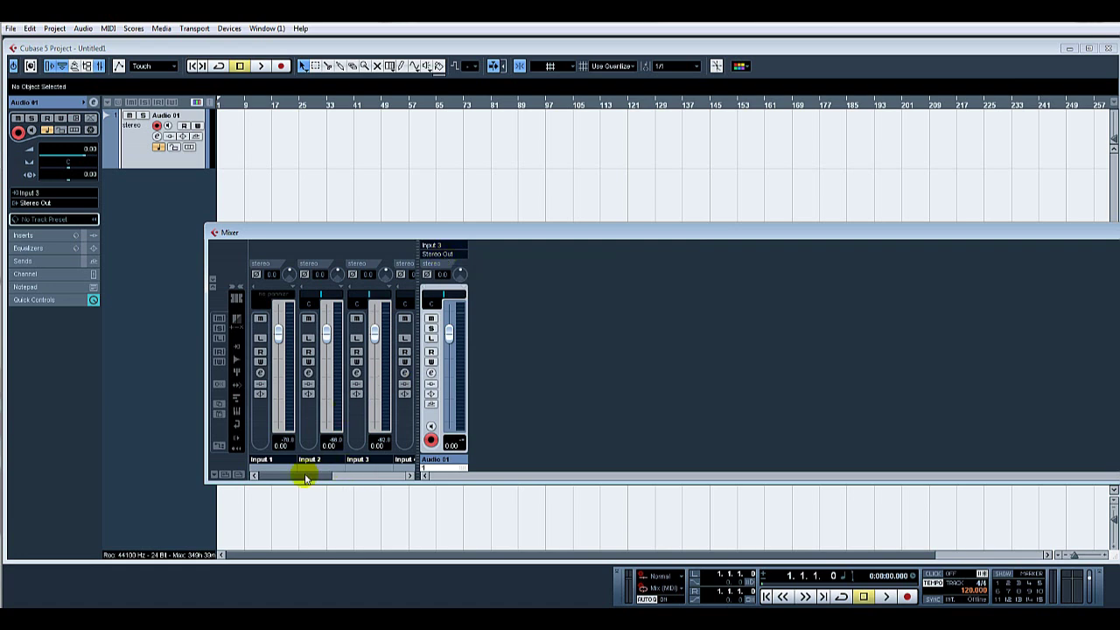
# Lower the Input 4 channel level to -1.76 and close the Mixer.
pyautogui.moveTo(303, 475); pyautogui.dragTo(342, 484)
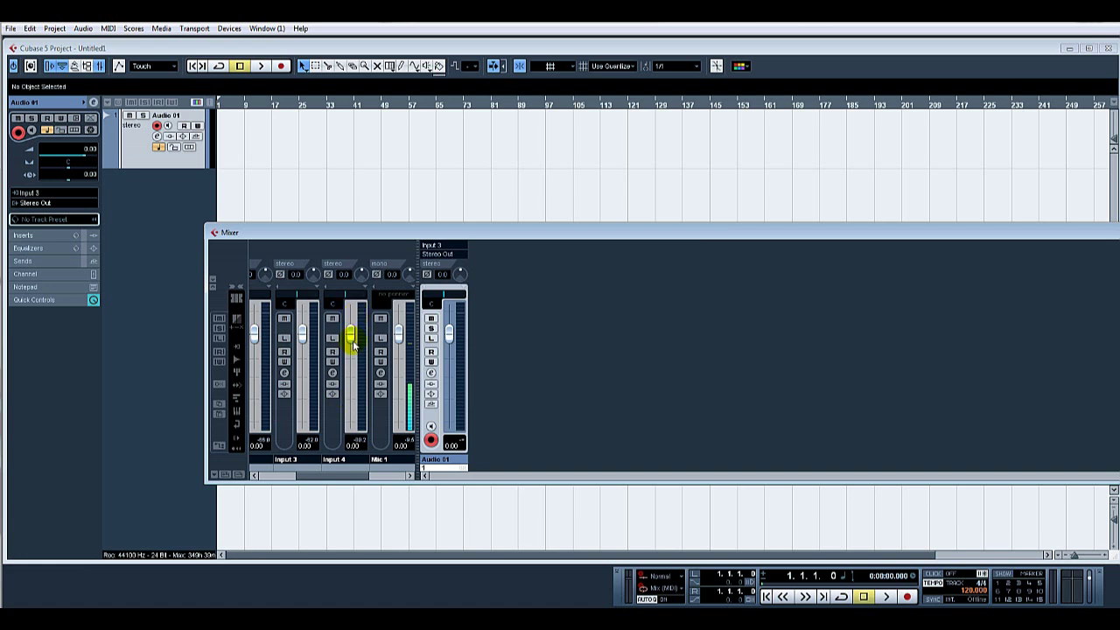
pyautogui.moveTo(350, 337)
pyautogui.mouseDown()
pyautogui.moveTo(350, 348)
pyautogui.moveTo(349, 333)
pyautogui.mouseUp()
pyautogui.press('F3')
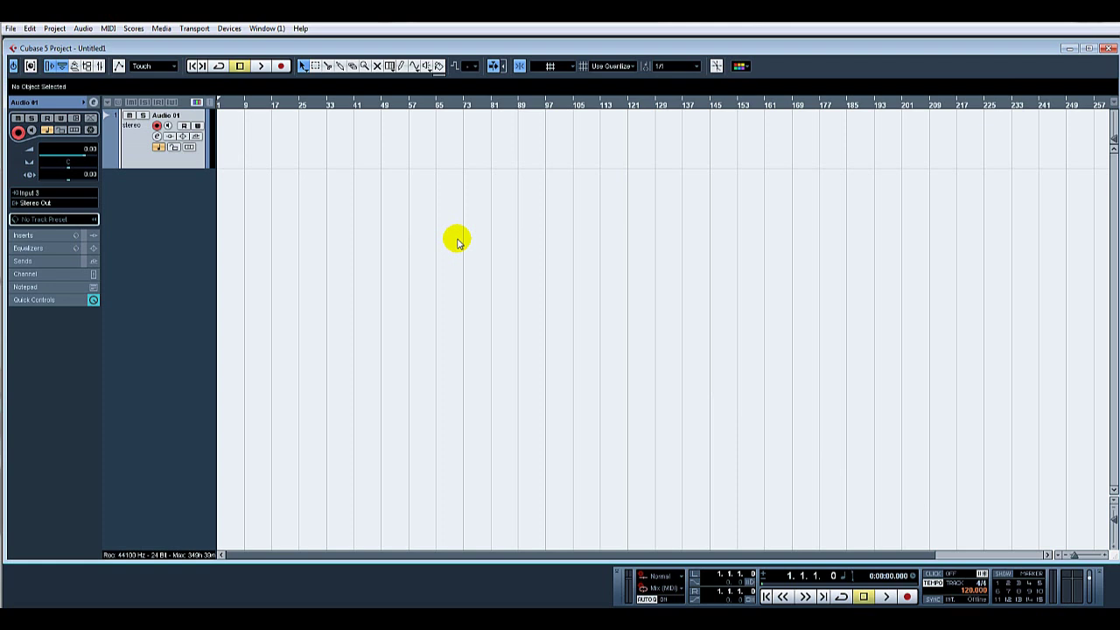
pyautogui.press('F4')
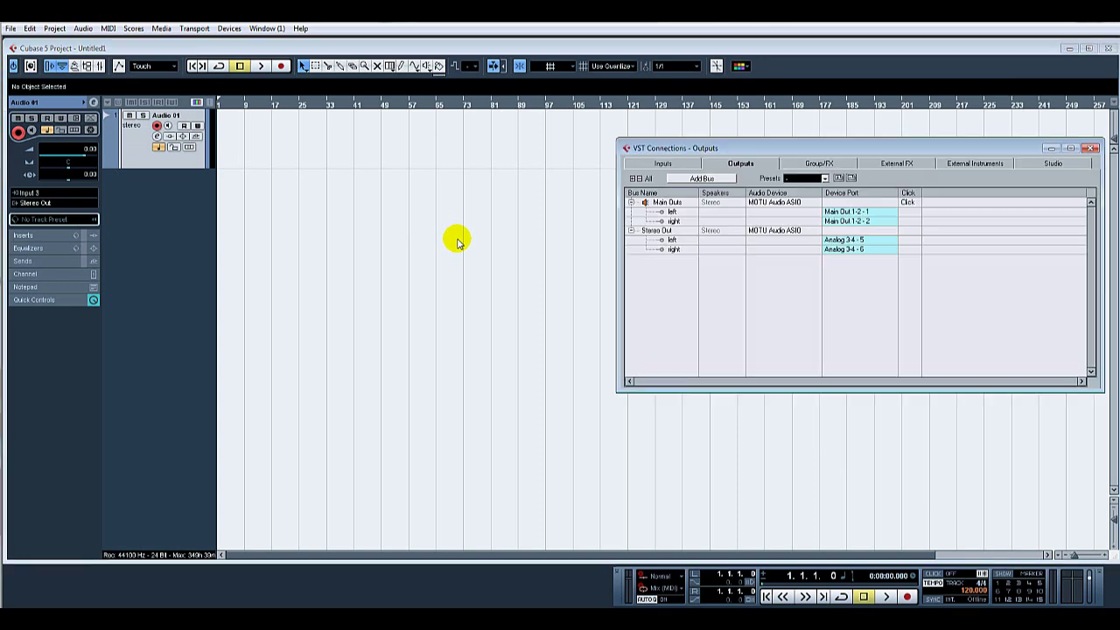
pyautogui.click(674, 166)
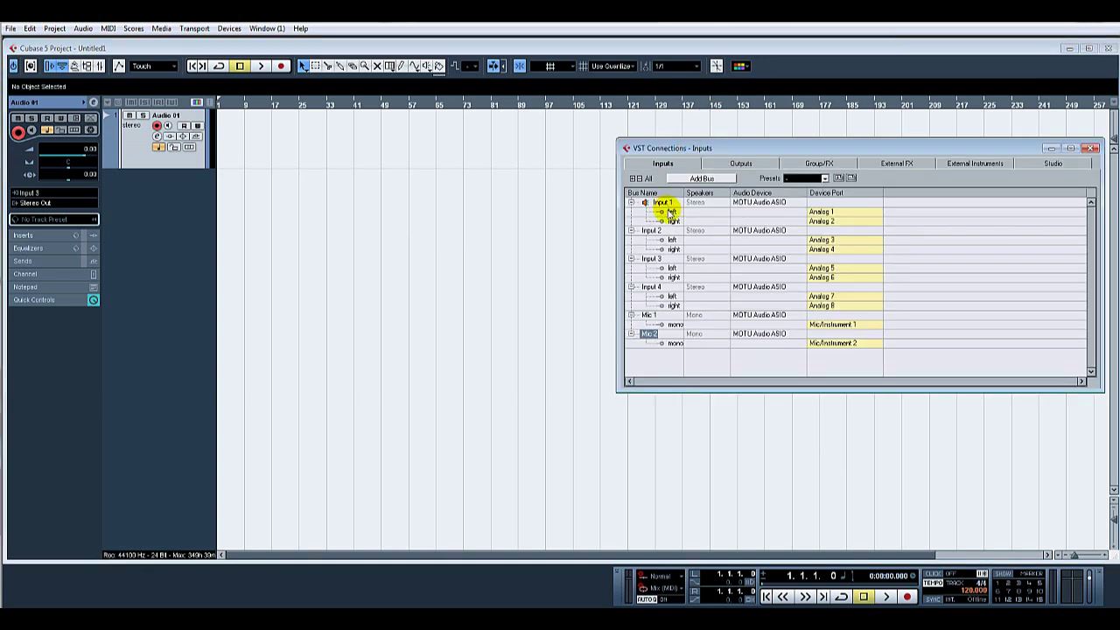
pyautogui.click(741, 163)
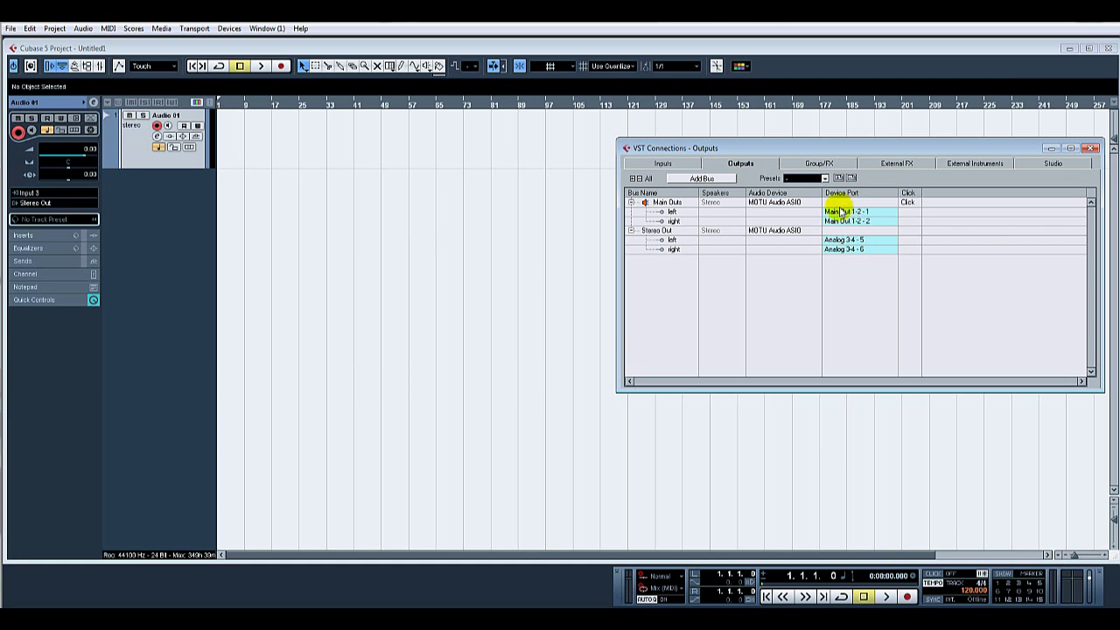
pyautogui.click(657, 163)
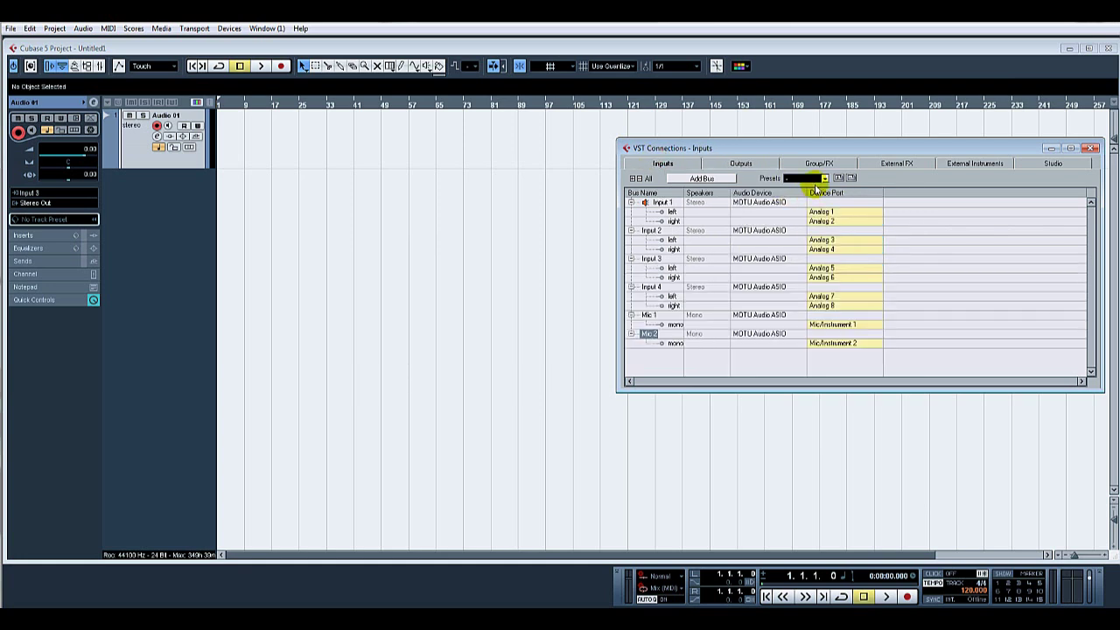
pyautogui.click(1091, 148)
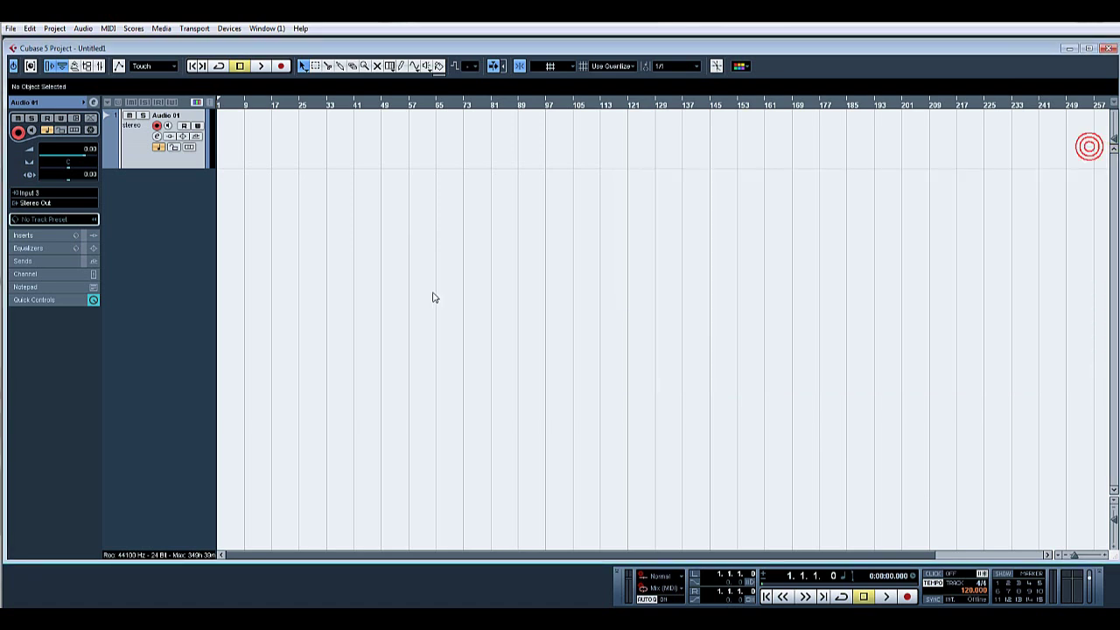